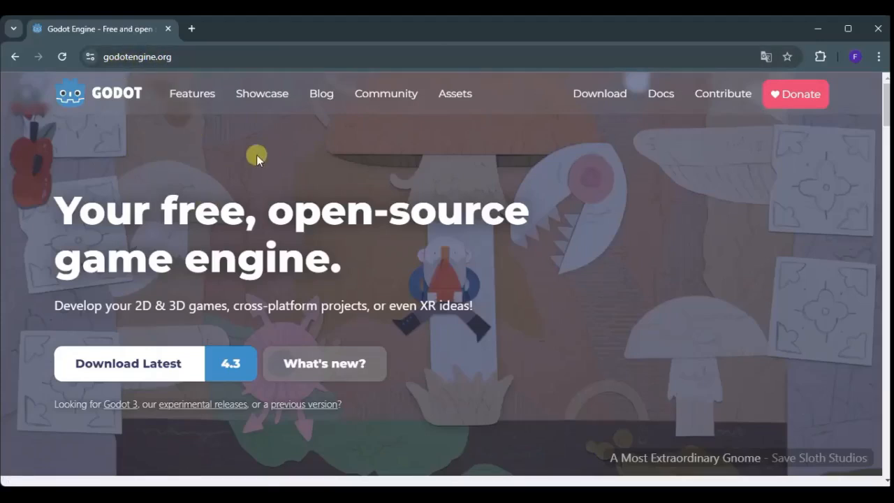
# Open the Godot website's Features page and look through its main feature sections.
pyautogui.click(186, 103)
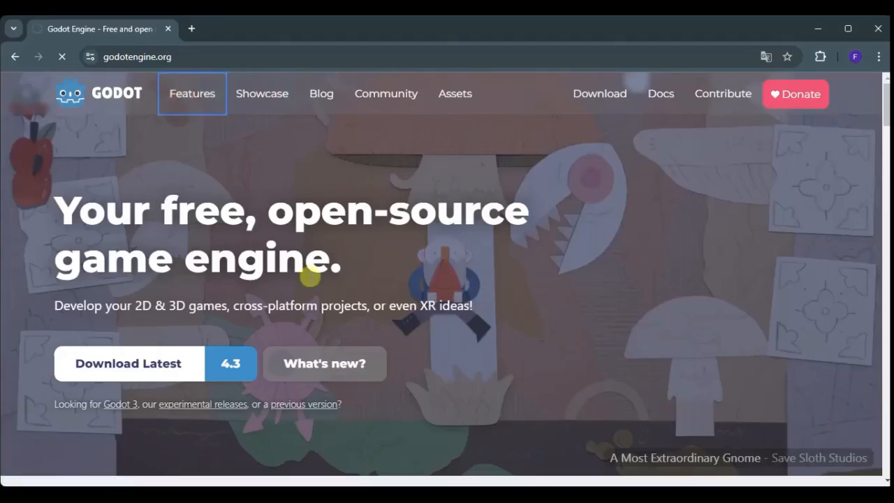
pyautogui.scroll(-3, 335, 300)
pyautogui.scroll(-5, 351, 312)
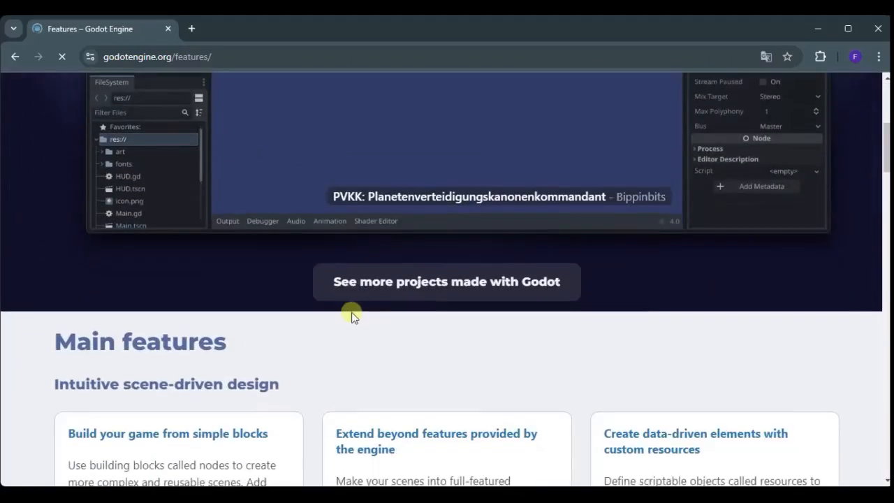
pyautogui.scroll(-15, 351, 315)
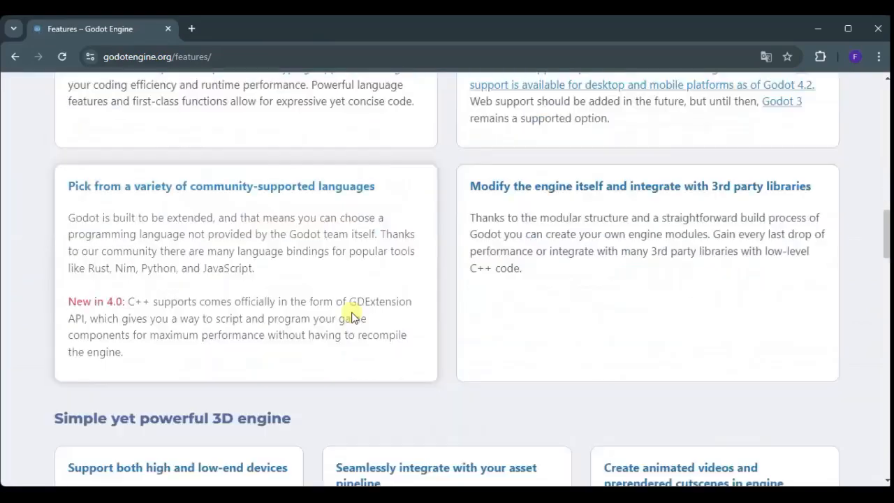
pyautogui.scroll(20, 354, 331)
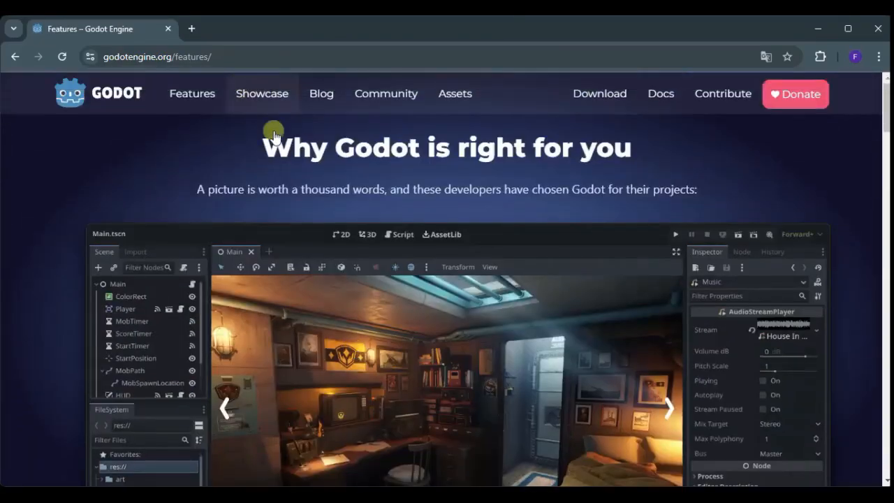
# Browse the games on the Showcase page, applying the Windows platform filter and clearing it again.
pyautogui.click(264, 94)
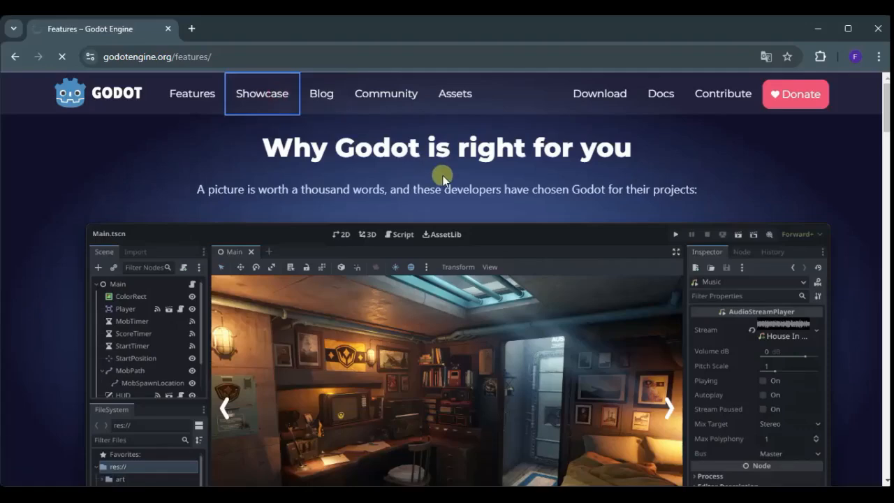
pyautogui.scroll(-12, 443, 180)
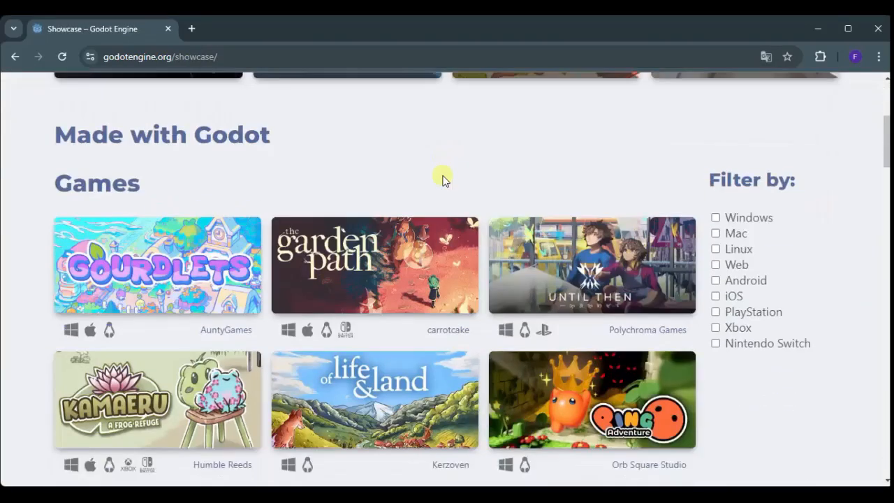
pyautogui.scroll(-3, 436, 203)
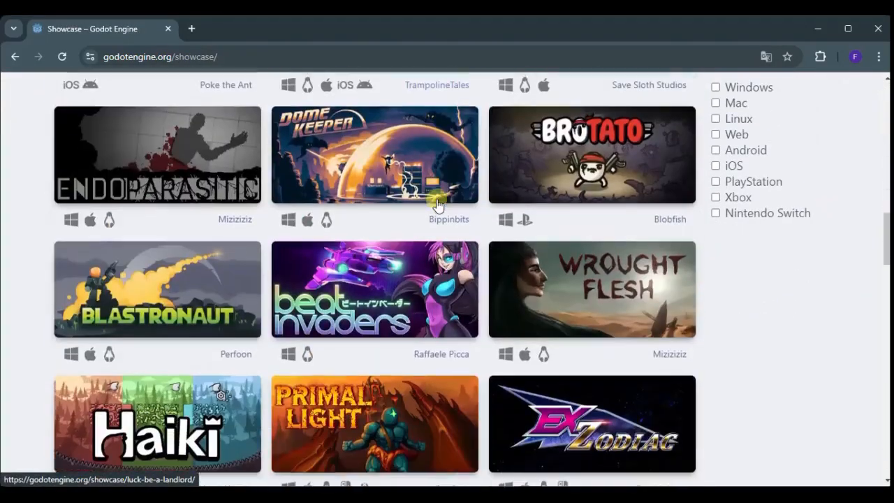
pyautogui.scroll(7, 436, 202)
pyautogui.scroll(3, 681, 281)
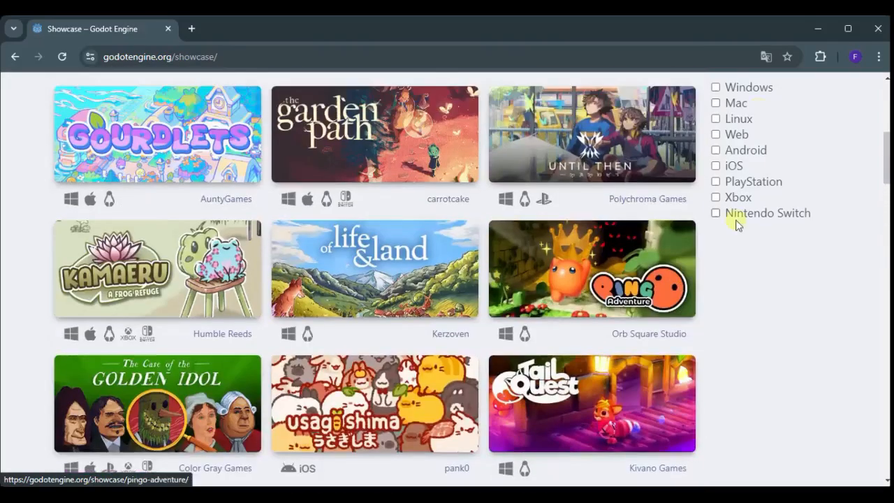
pyautogui.click(715, 87)
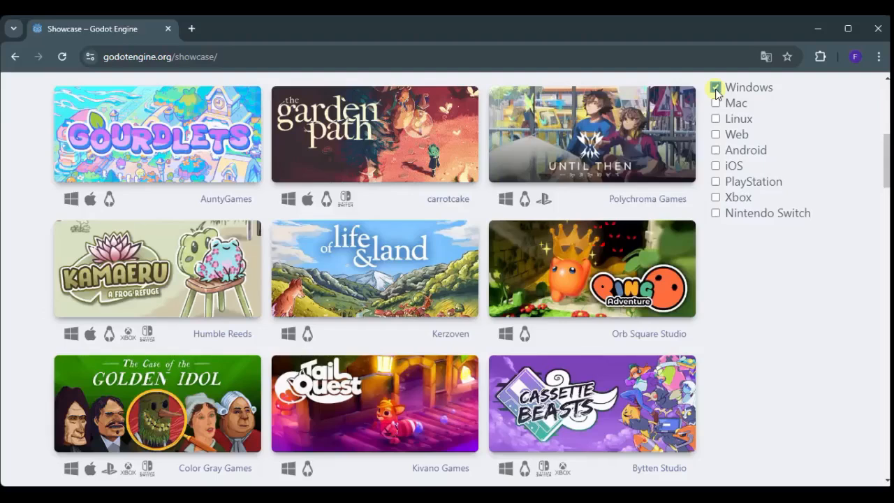
pyautogui.click(715, 87)
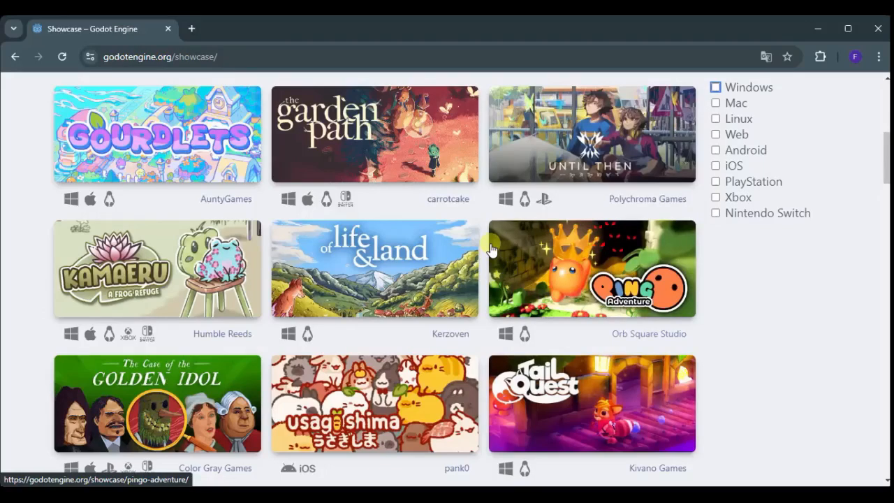
pyautogui.scroll(10, 491, 249)
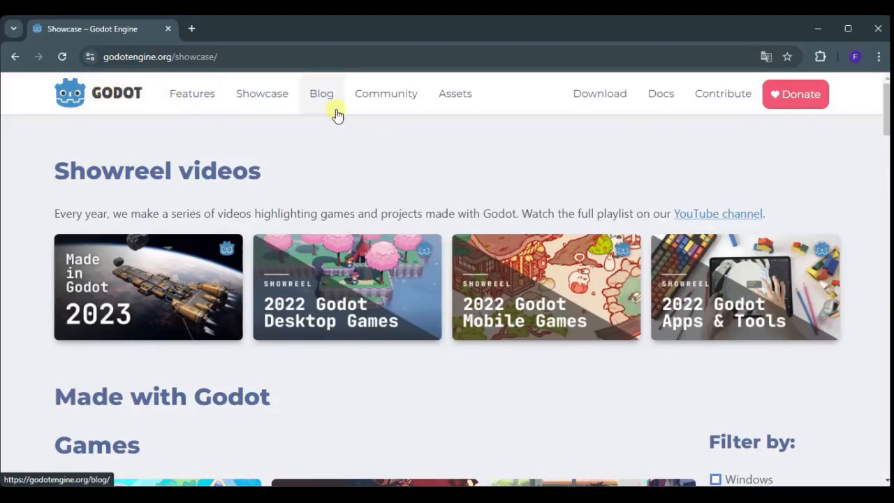
# Open the Community page and look over the official communities.
pyautogui.click(393, 101)
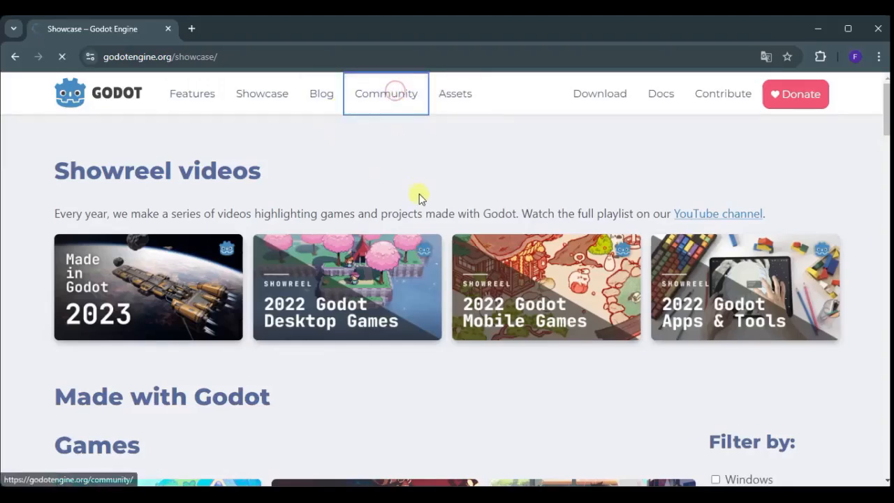
pyautogui.scroll(-5, 564, 198)
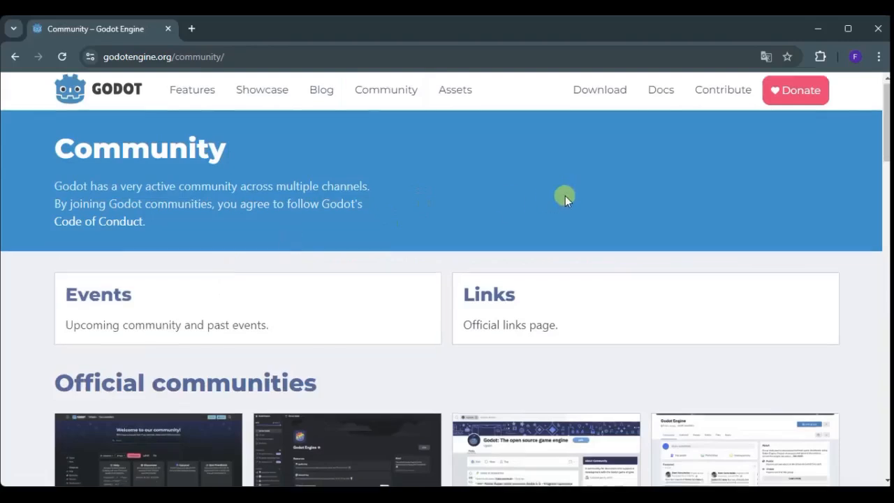
pyautogui.scroll(-4, 564, 208)
pyautogui.scroll(6, 552, 215)
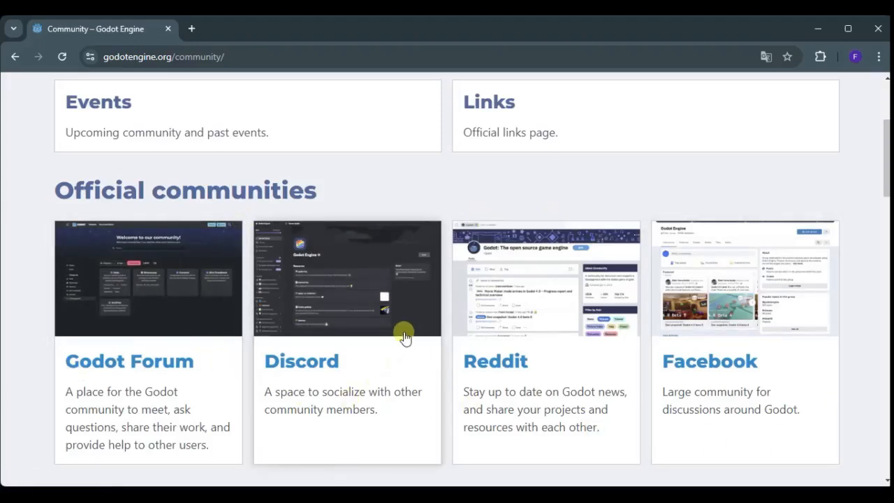
pyautogui.scroll(3, 402, 335)
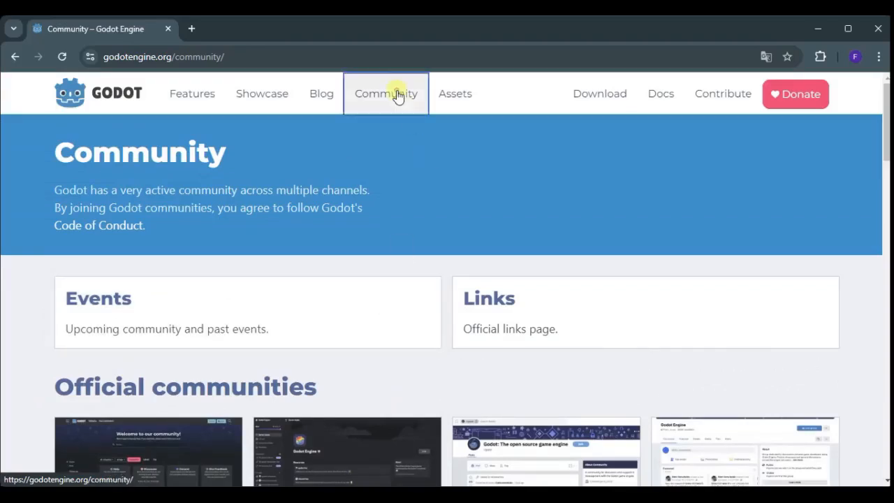
# Open the Godot Asset Library and browse the list of available assets.
pyautogui.click(454, 100)
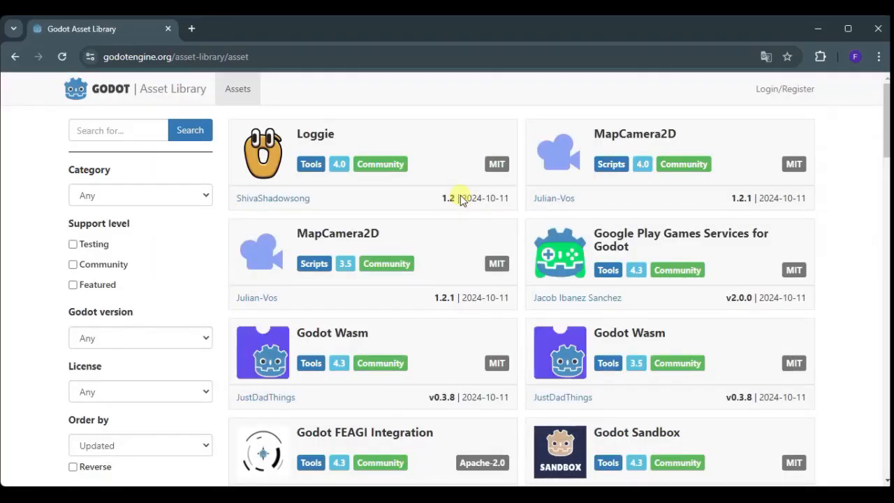
pyautogui.scroll(-2, 461, 201)
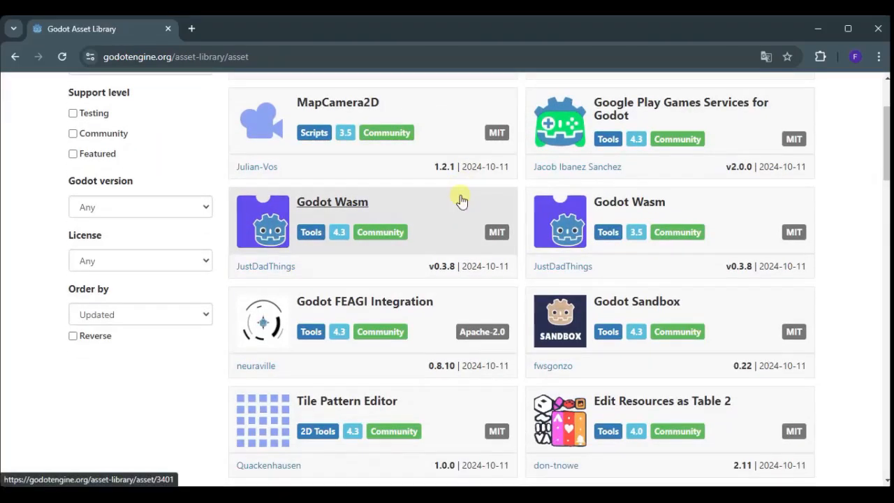
pyautogui.scroll(-3, 461, 200)
pyautogui.scroll(-6, 461, 200)
pyautogui.rightClick(460, 198)
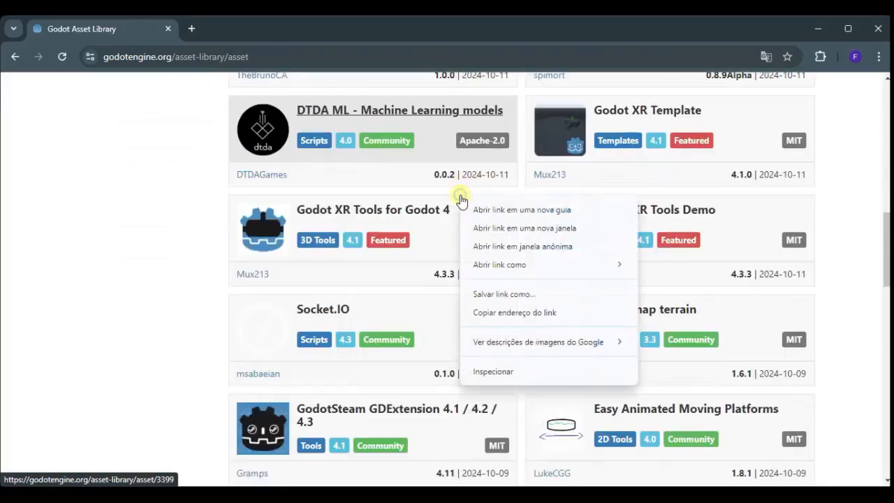
pyautogui.click(115, 291)
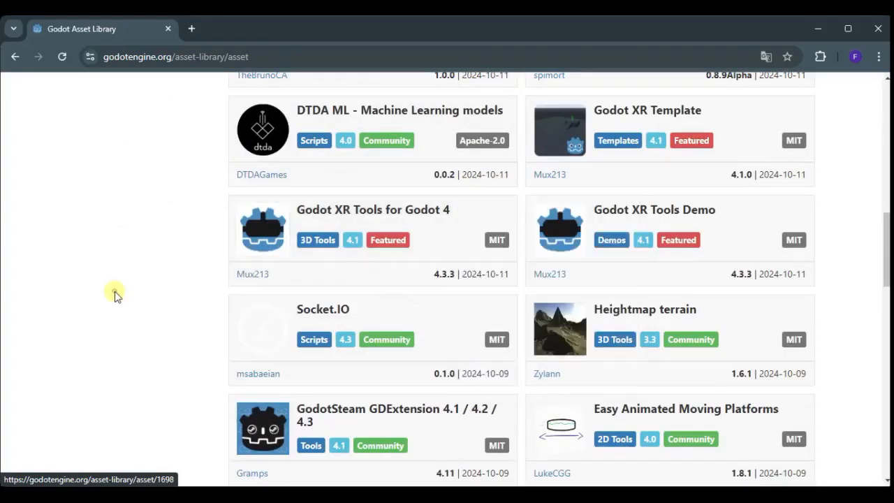
pyautogui.scroll(10, 391, 291)
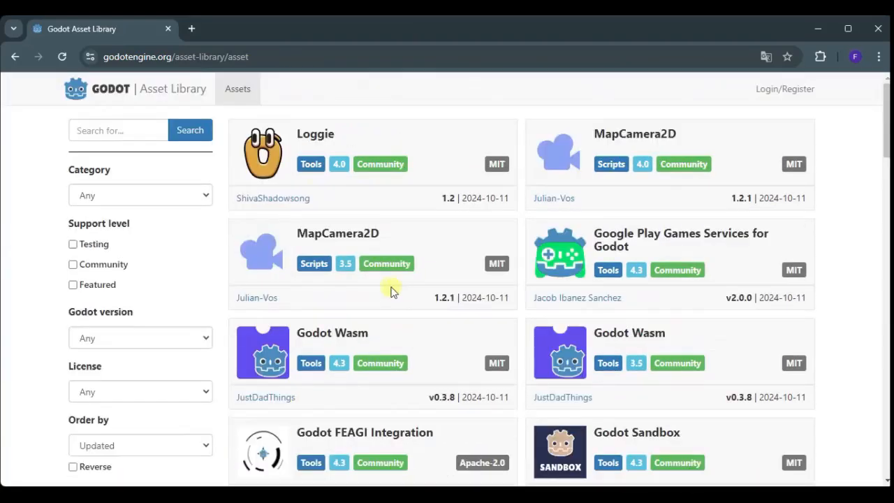
# Return to the Godot home page, download the standard Godot Engine 4.3 for Windows and dismiss the donation message.
pyautogui.click(110, 91)
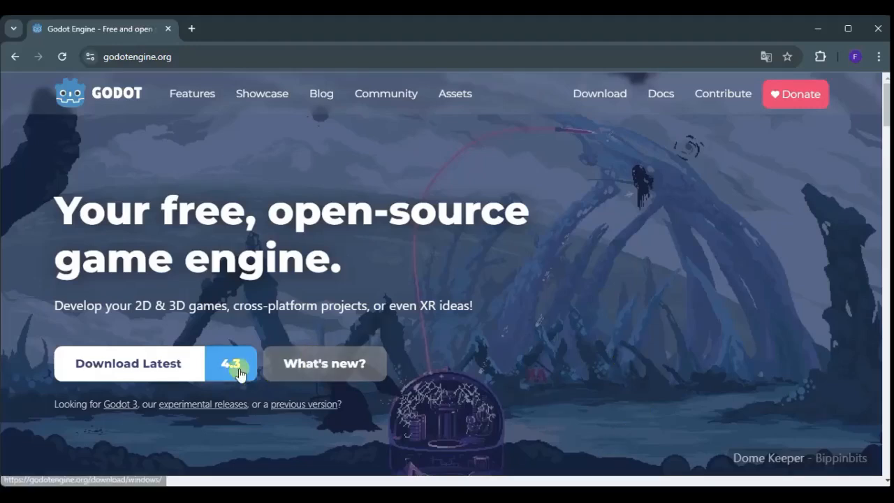
pyautogui.click(168, 365)
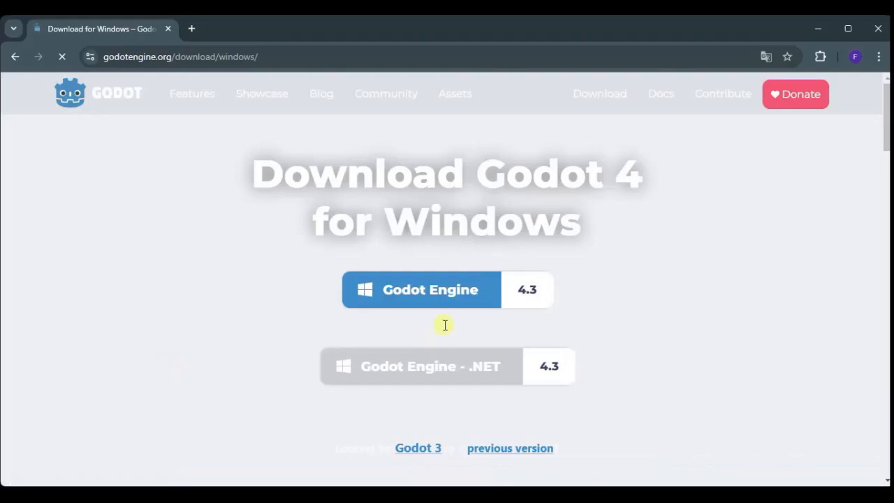
pyautogui.scroll(-1, 361, 349)
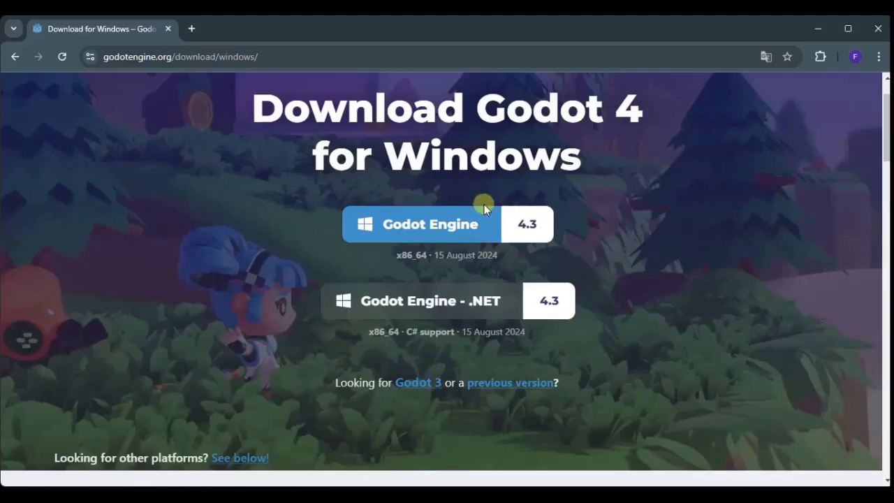
pyautogui.click(467, 225)
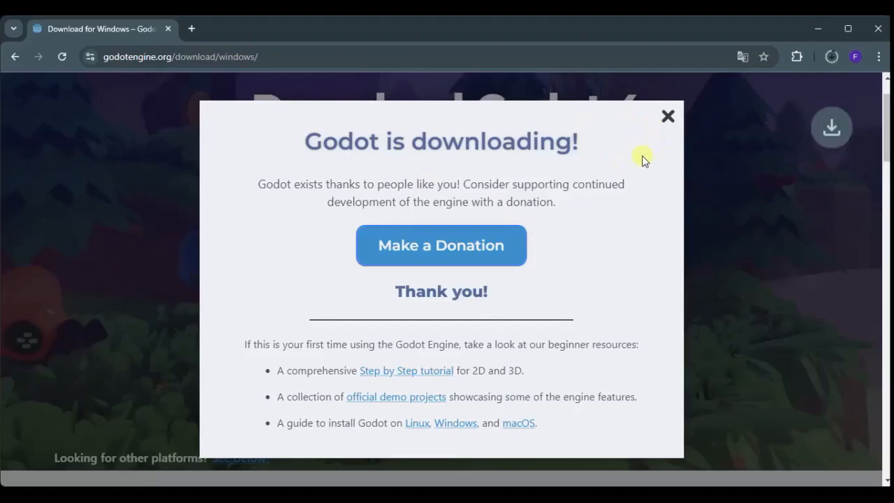
pyautogui.click(666, 117)
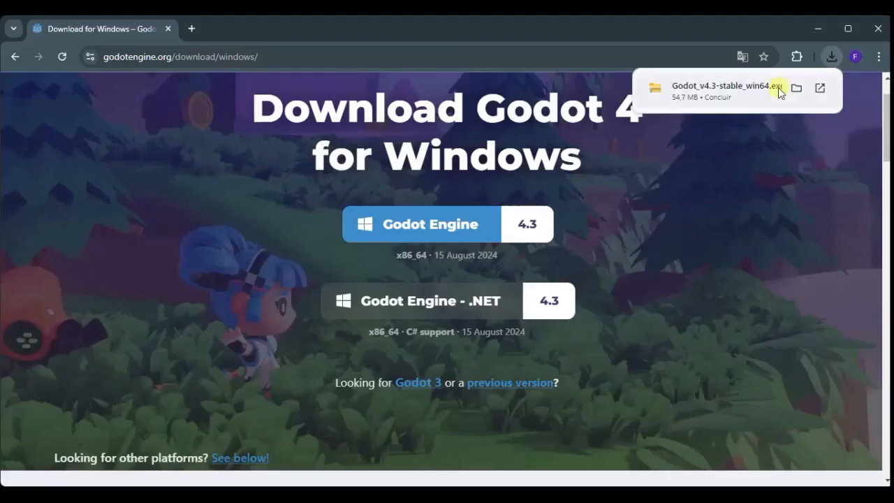
# Check the contents of the downloaded Godot_v4.3-stable_win64.exe archive, close it and show the file in the Downloads folder.
pyautogui.click(778, 88)
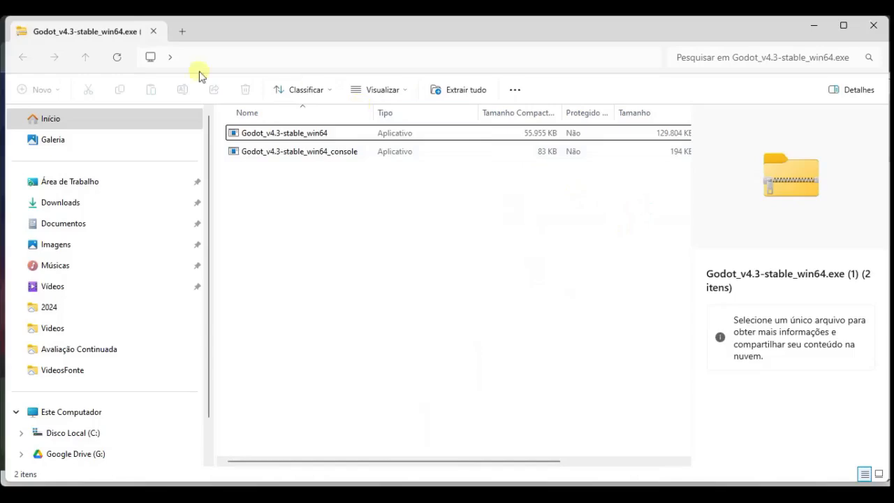
pyautogui.click(872, 25)
pyautogui.click(829, 56)
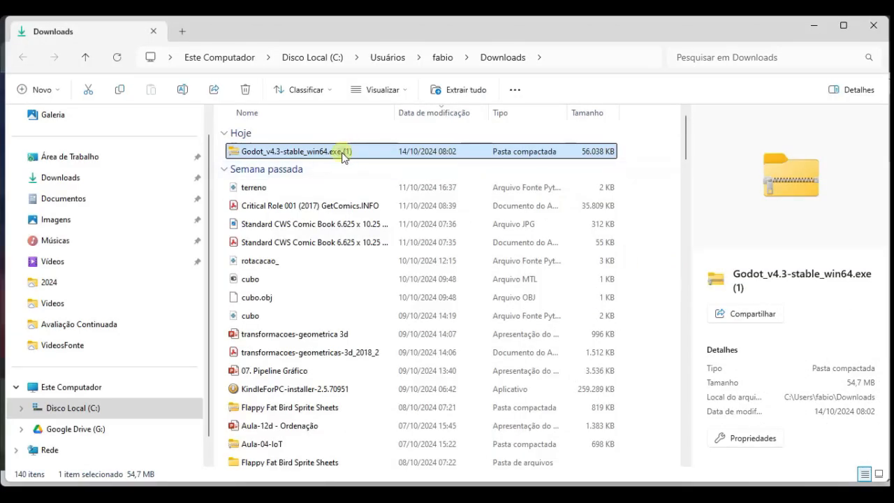
# Extract the Godot archive with 7-Zip into the folder "Godot_v4.3-stable_win64.exe (1)" and open that folder.
pyautogui.rightClick(342, 157)
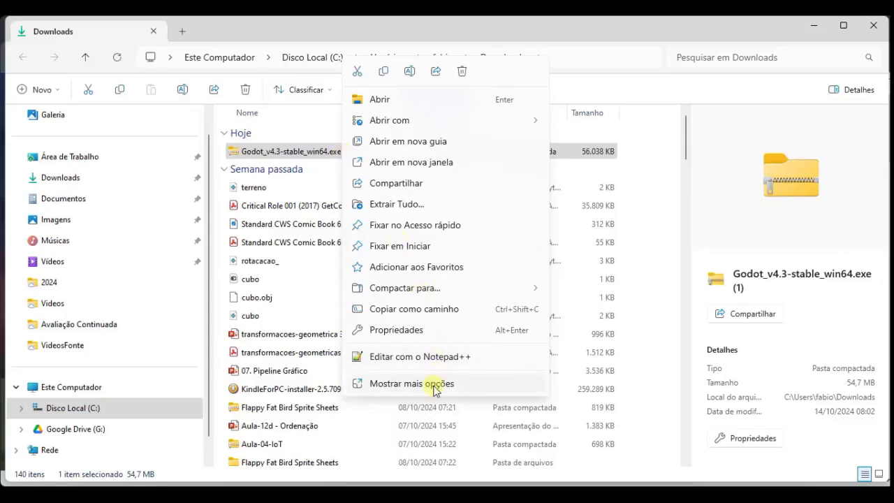
pyautogui.moveTo(415, 122)
pyautogui.click(412, 383)
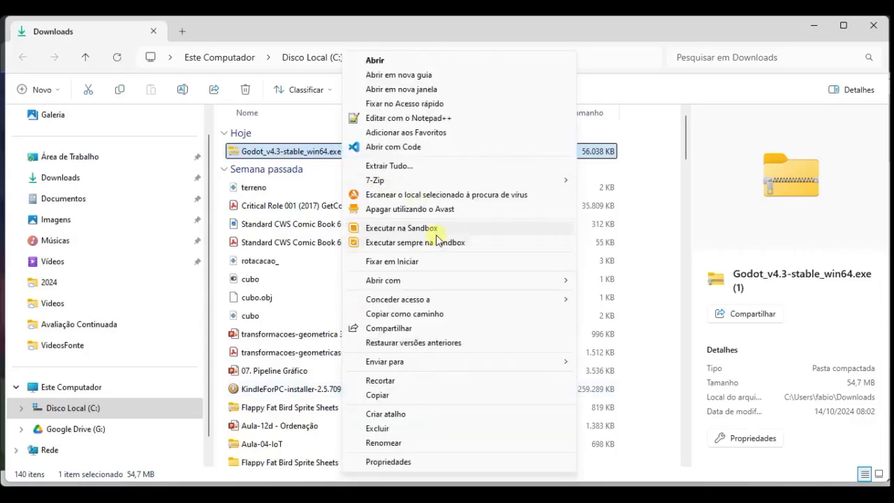
pyautogui.moveTo(416, 183)
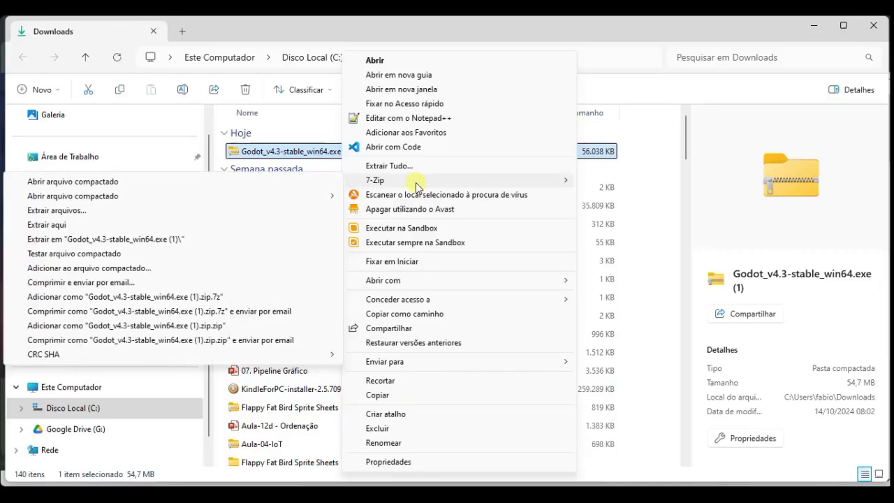
pyautogui.click(163, 241)
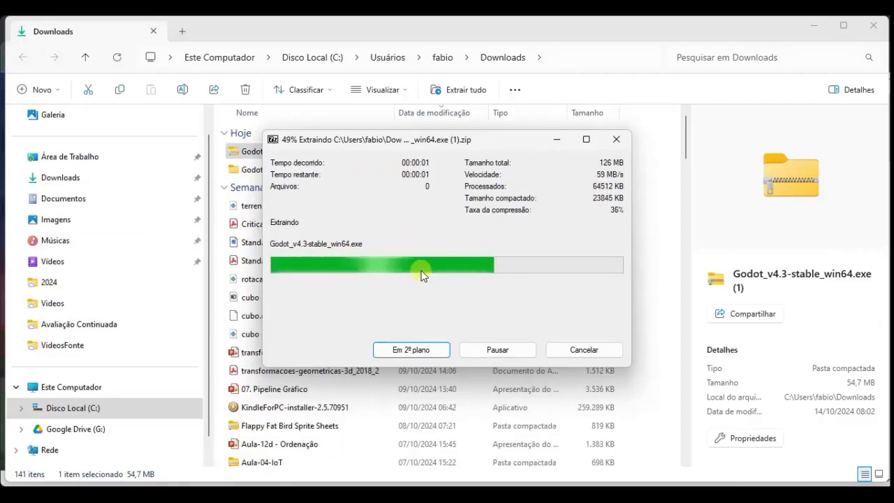
pyautogui.doubleClick(320, 172)
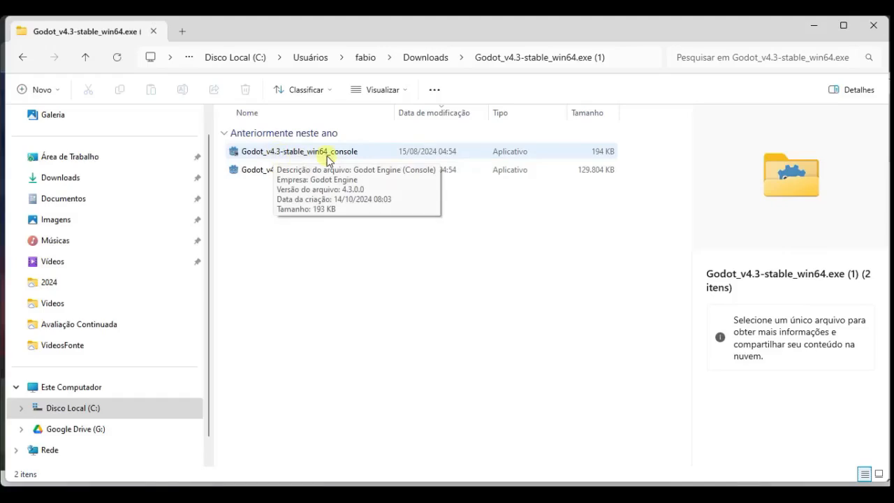
pyautogui.click(340, 253)
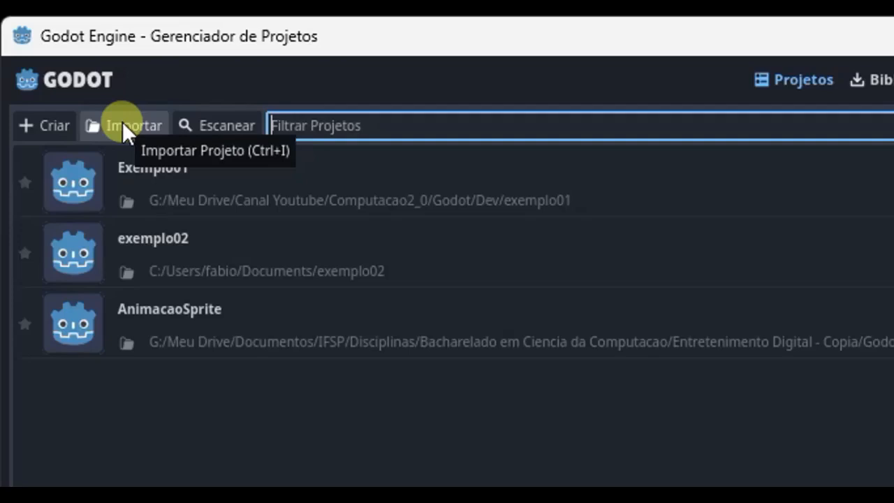
# Open the folder selection for scanning projects in the Godot project manager and cancel it.
pyautogui.click(221, 125)
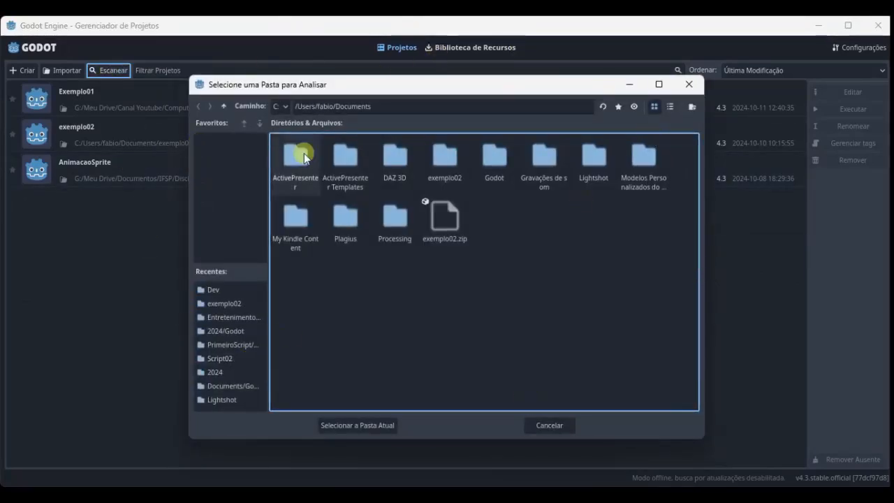
pyautogui.click(553, 424)
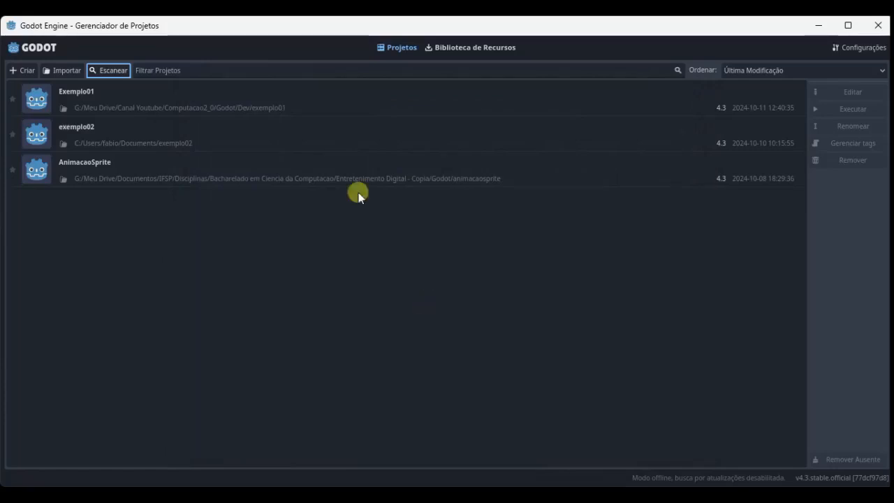
# Filter the project list by "exemplo" and clear the filter again.
pyautogui.click(216, 70)
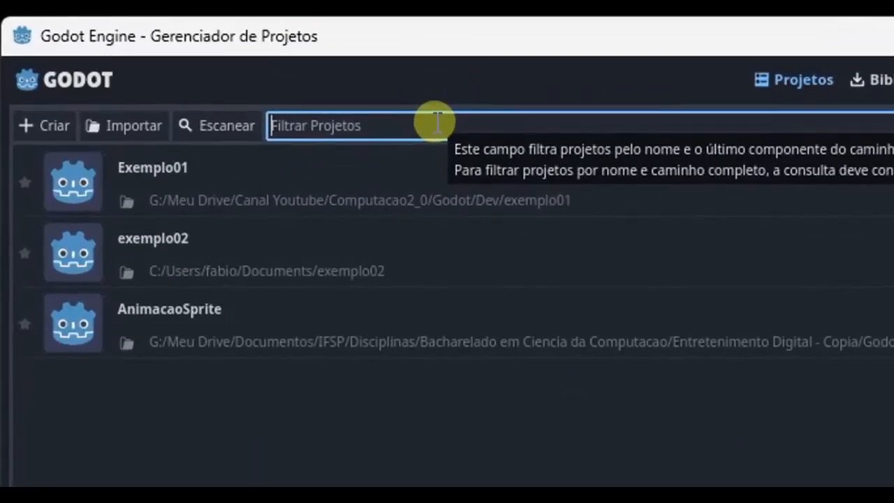
pyautogui.write('exemplo')
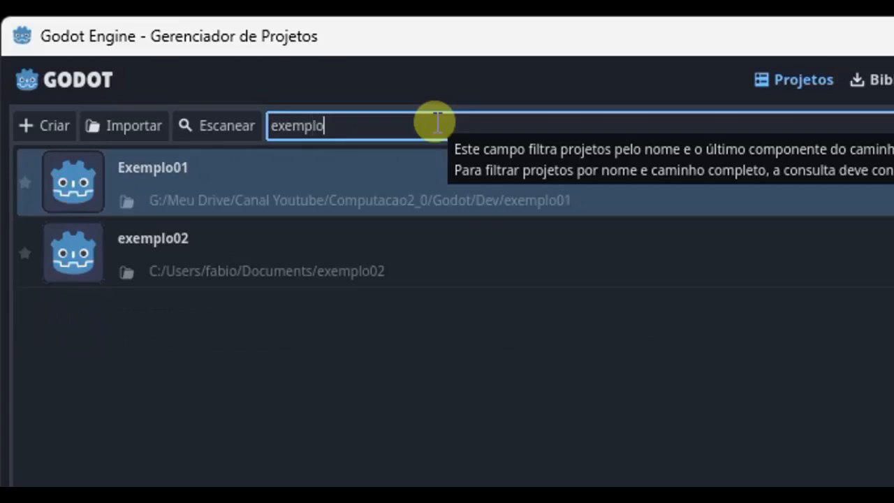
pyautogui.press('BackSpace')
pyautogui.press('BackSpace')
pyautogui.press('BackSpace')
pyautogui.press('BackSpace')
pyautogui.press('BackSpace')
pyautogui.press('BackSpace')
pyautogui.press('BackSpace')
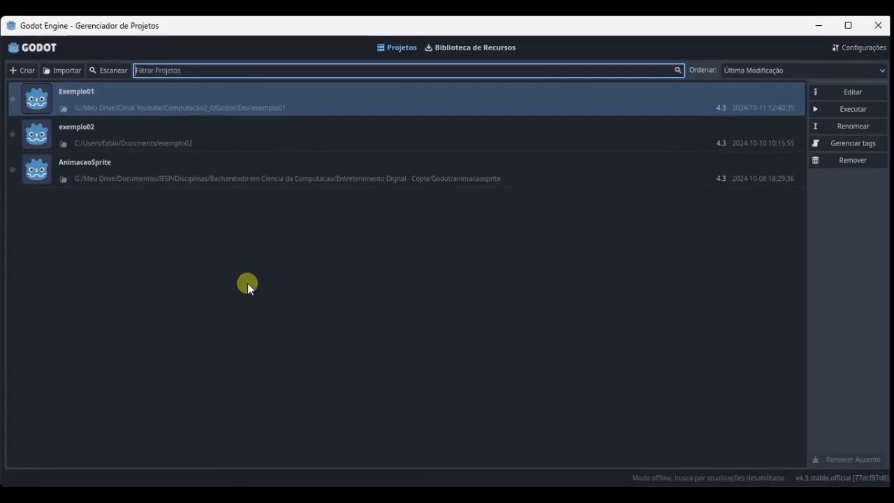
pyautogui.click(247, 282)
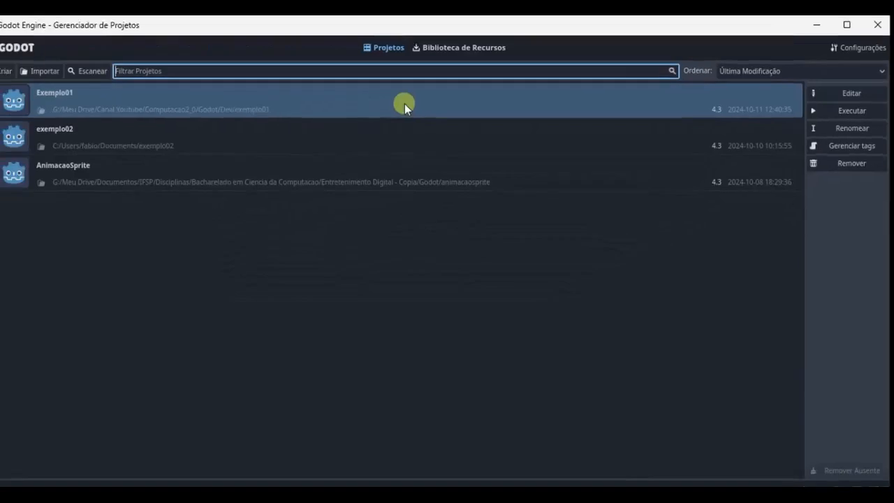
# Run the Exemplo01 project, close its game window, then open its rename dialog and cancel it.
pyautogui.click(863, 114)
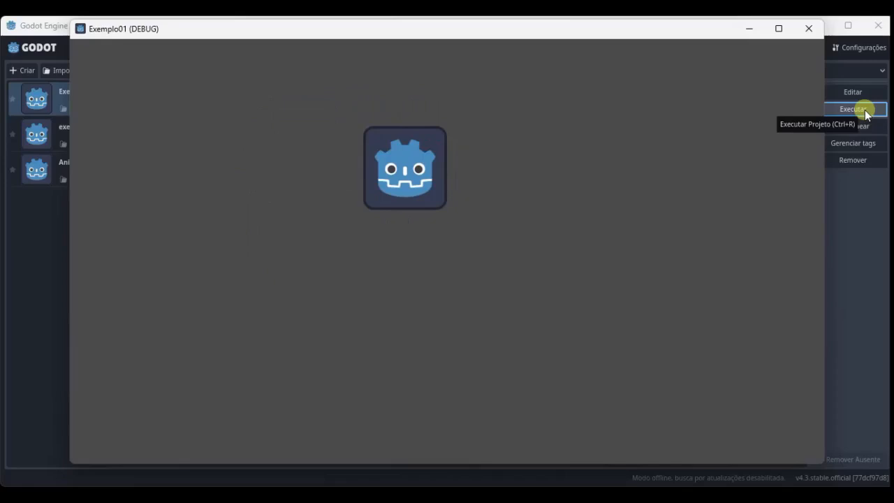
pyautogui.click(808, 28)
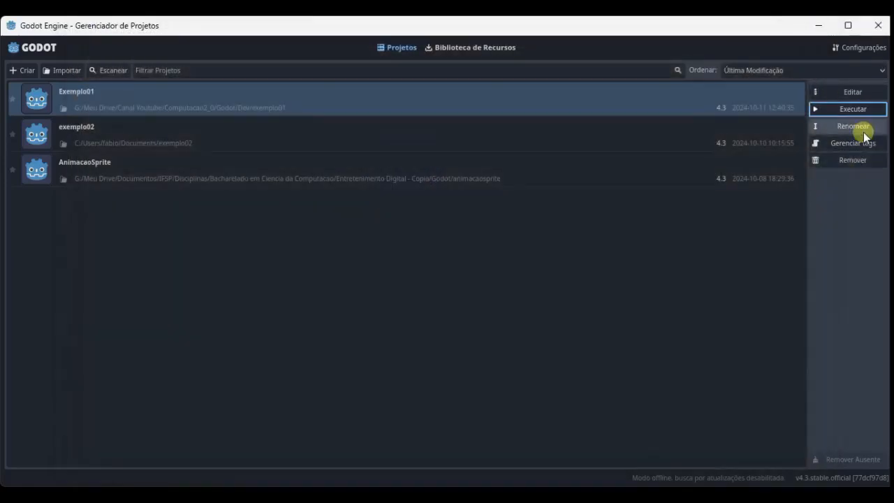
pyautogui.click(863, 131)
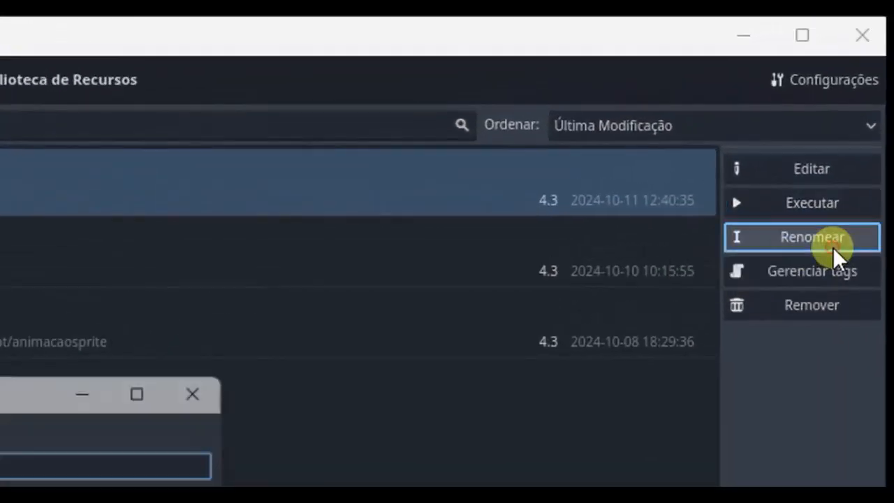
pyautogui.press('Escape')
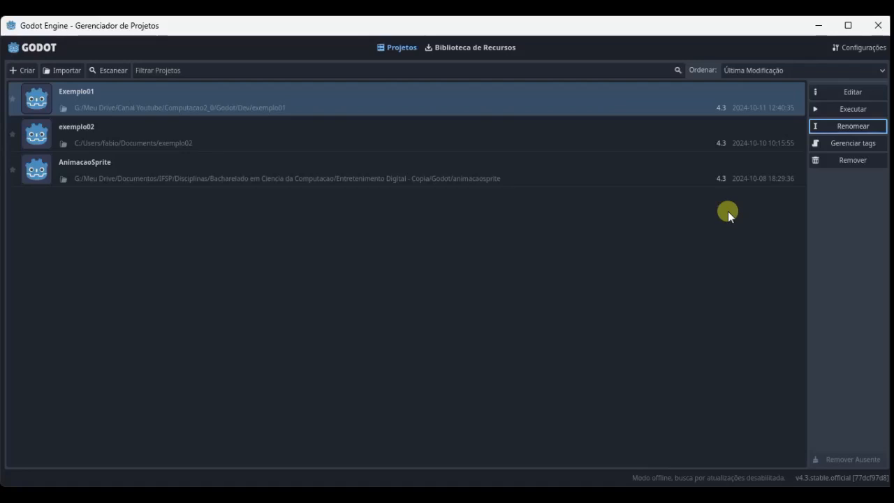
# Create a new project named projeto01 in the Documents folder with the Avançado+ renderer and Git version control, and open it for editing.
pyautogui.click(22, 70)
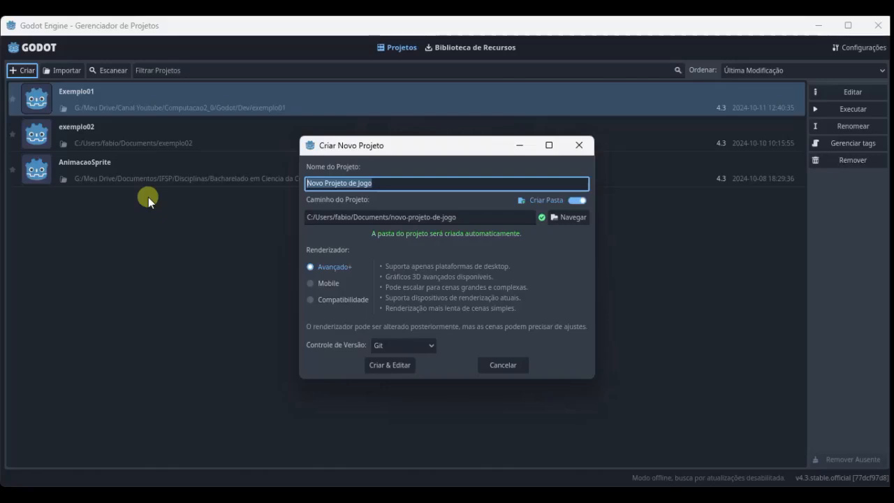
pyautogui.write('projeto01')
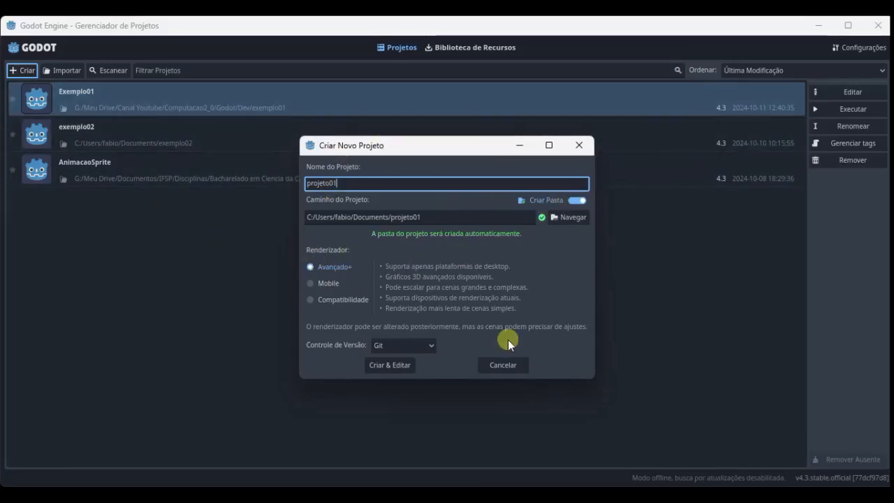
pyautogui.click(562, 220)
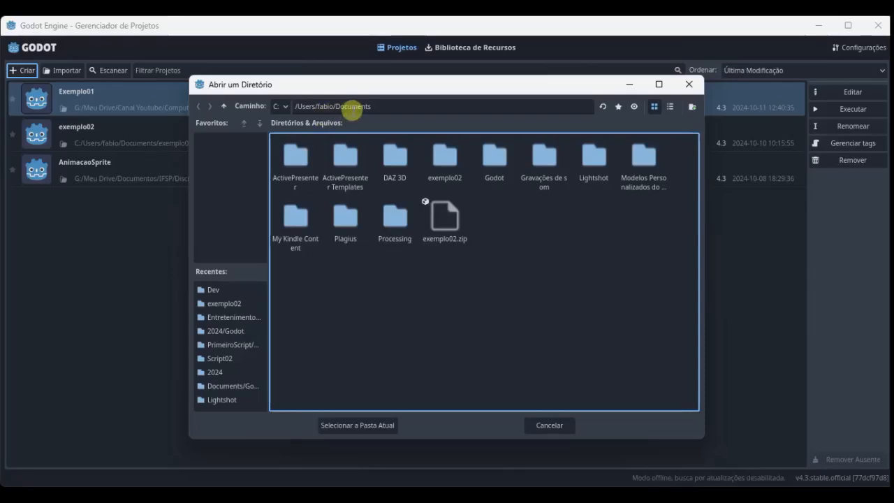
pyautogui.click(391, 428)
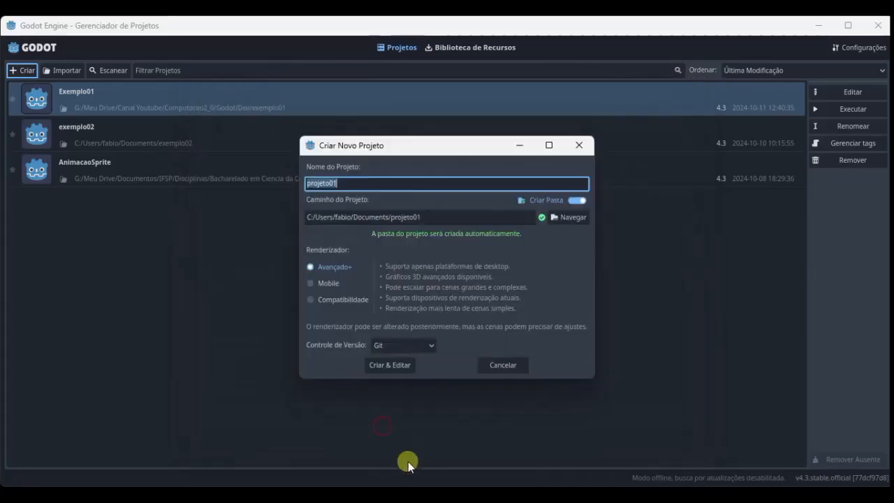
pyautogui.click(393, 364)
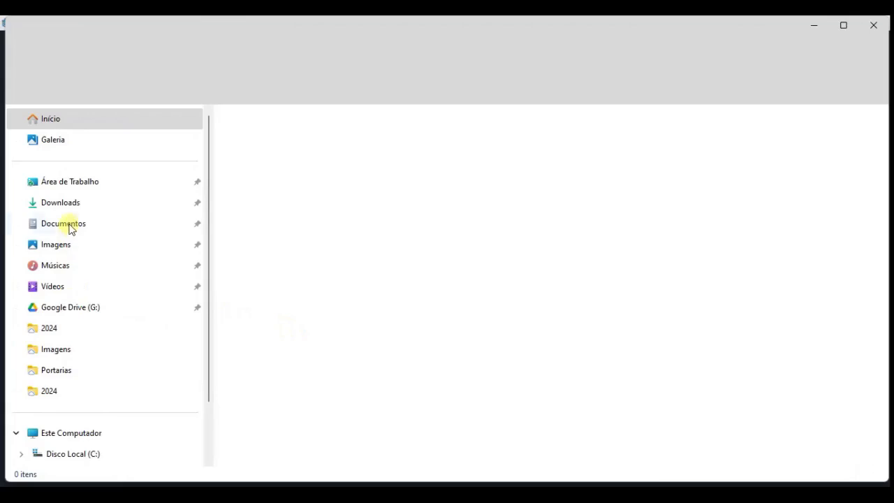
# Inspect the files in the projeto01 folder under Documents in File Explorer, select the icon file and close the window.
pyautogui.click(73, 225)
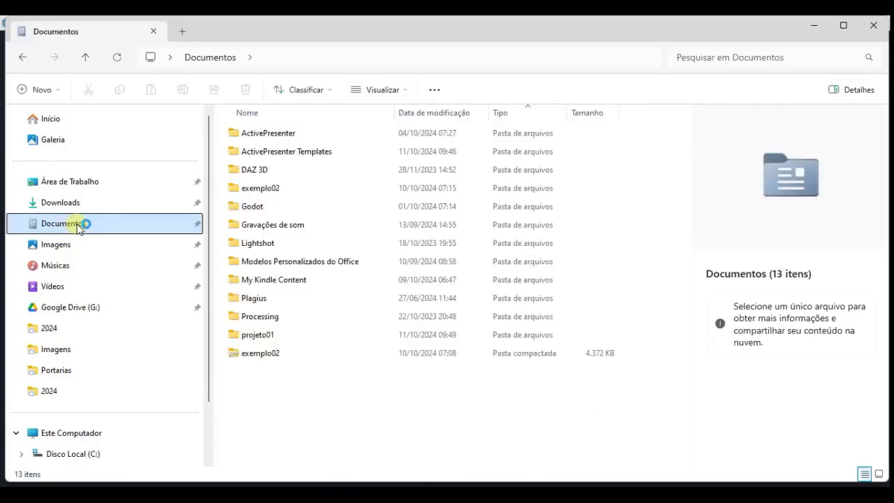
pyautogui.doubleClick(258, 335)
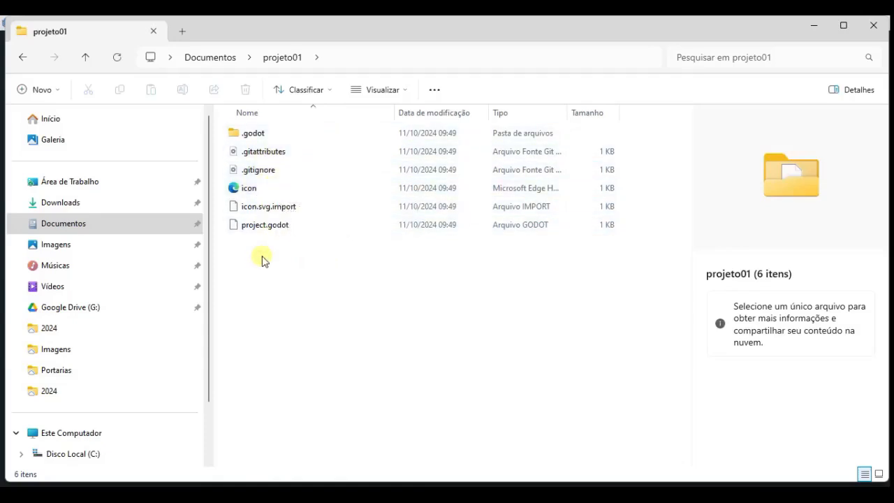
pyautogui.click(246, 191)
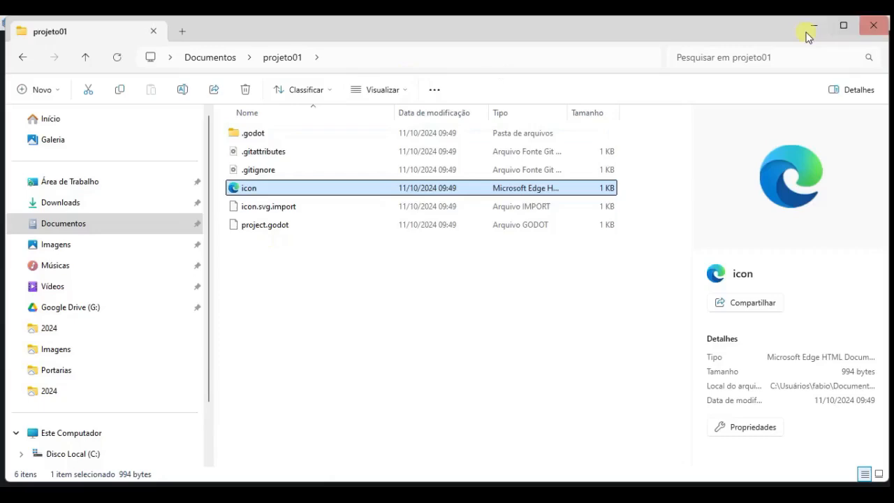
pyautogui.click(873, 25)
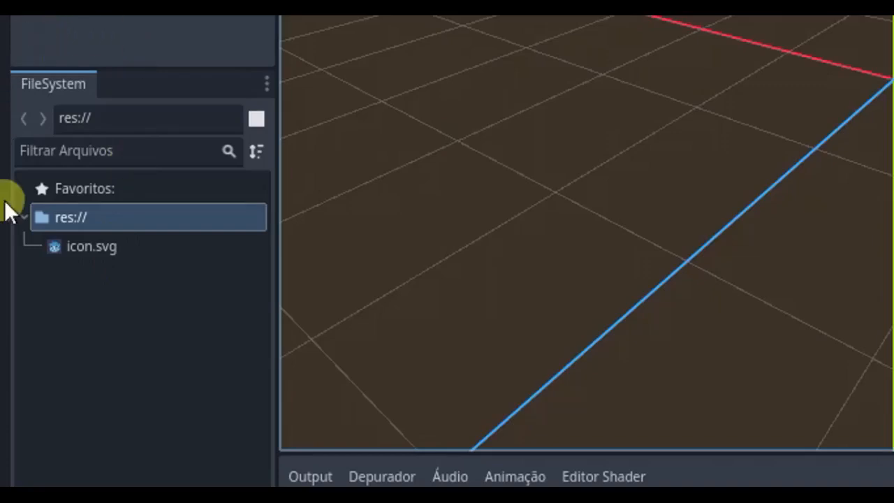
# Switch to File Explorer and reopen the projeto01 folder inside Documents.
pyautogui.moveTo(739, 500)
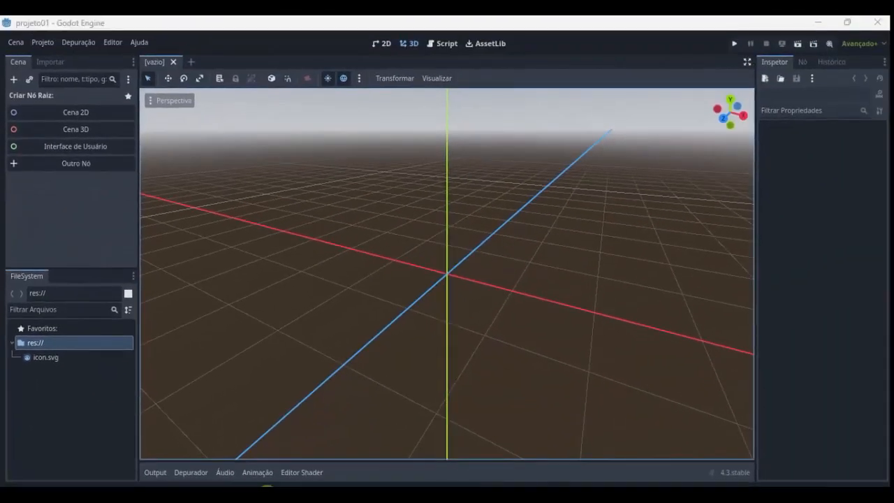
pyautogui.click(267, 493)
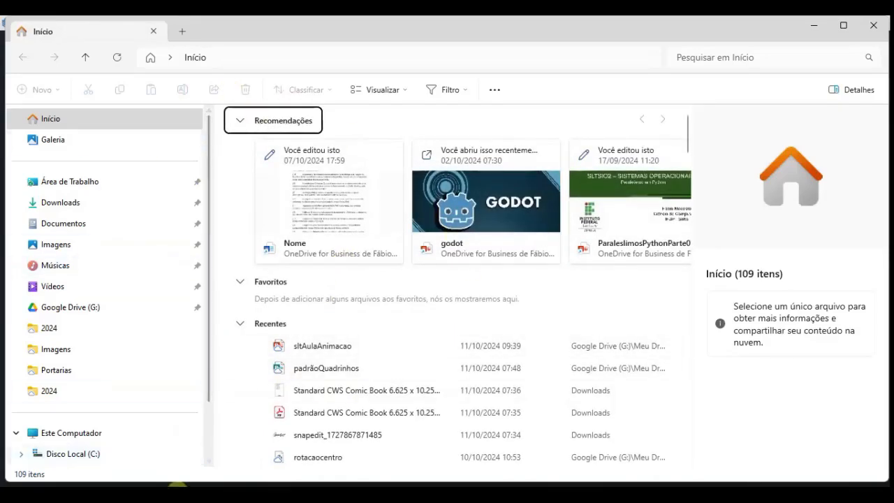
pyautogui.click(73, 224)
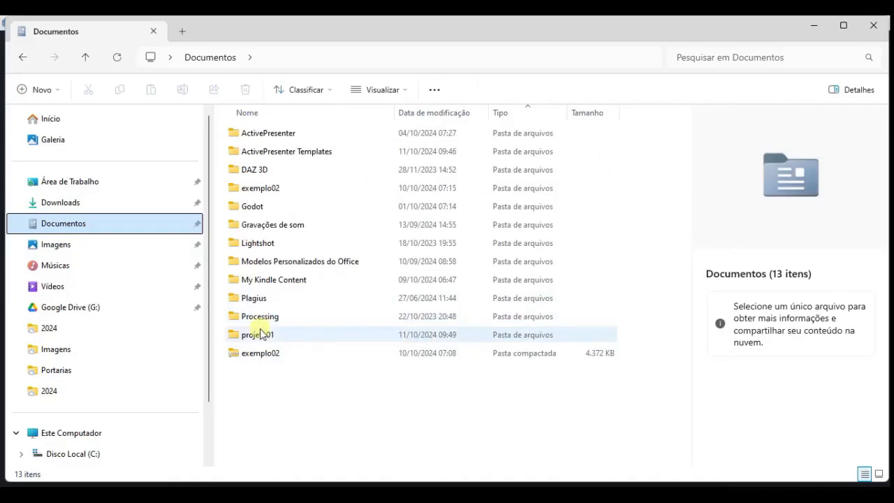
pyautogui.doubleClick(259, 333)
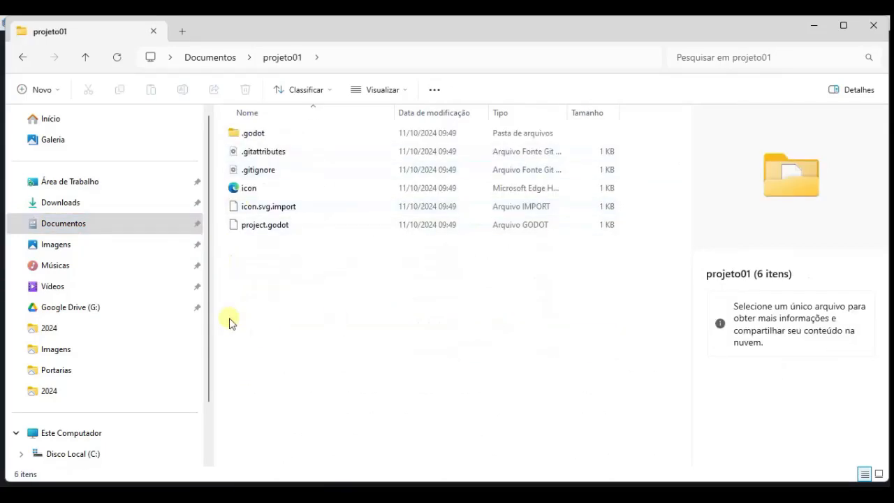
# Create a text document named teste in the projeto01 folder and select it in Godot's project file tree.
pyautogui.rightClick(272, 363)
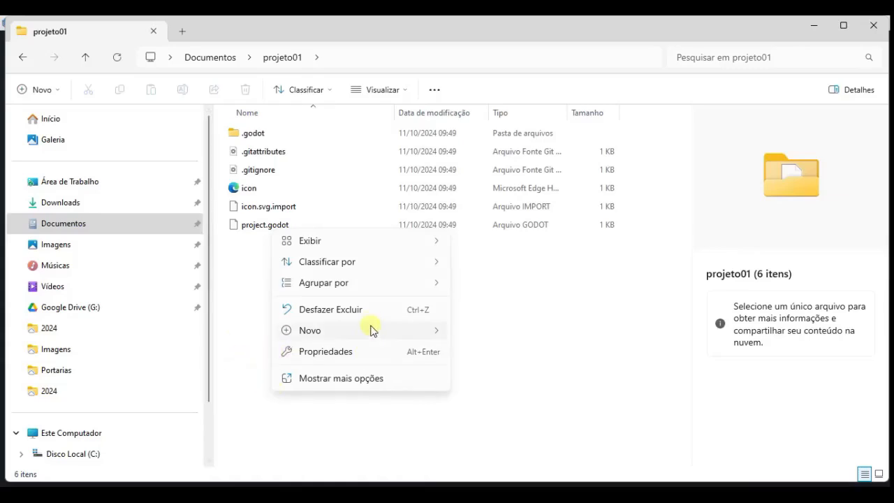
pyautogui.moveTo(370, 330)
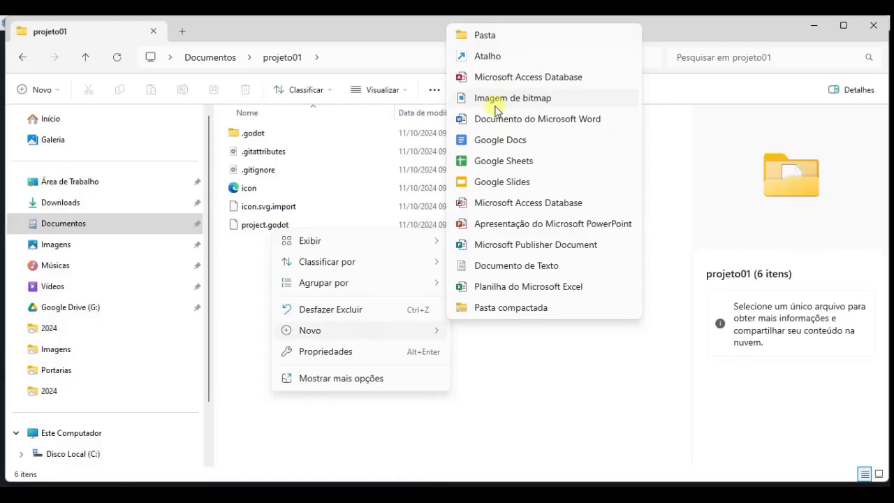
pyautogui.click(515, 265)
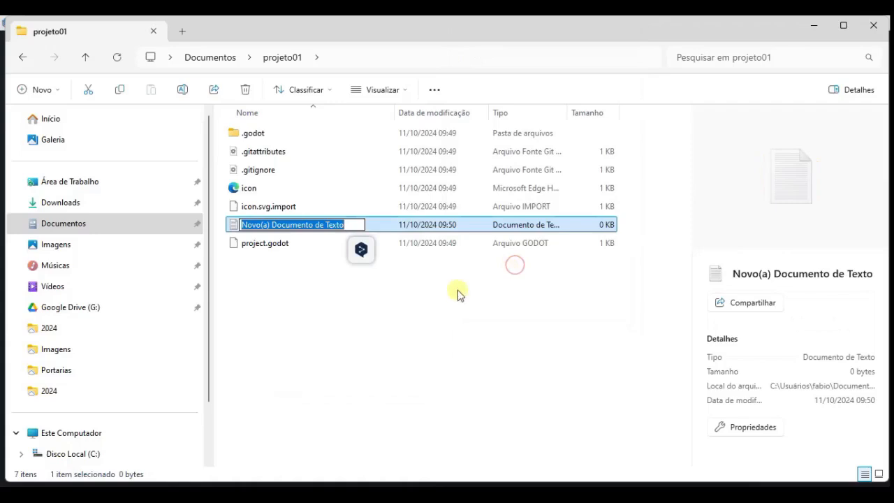
pyautogui.write('teste')
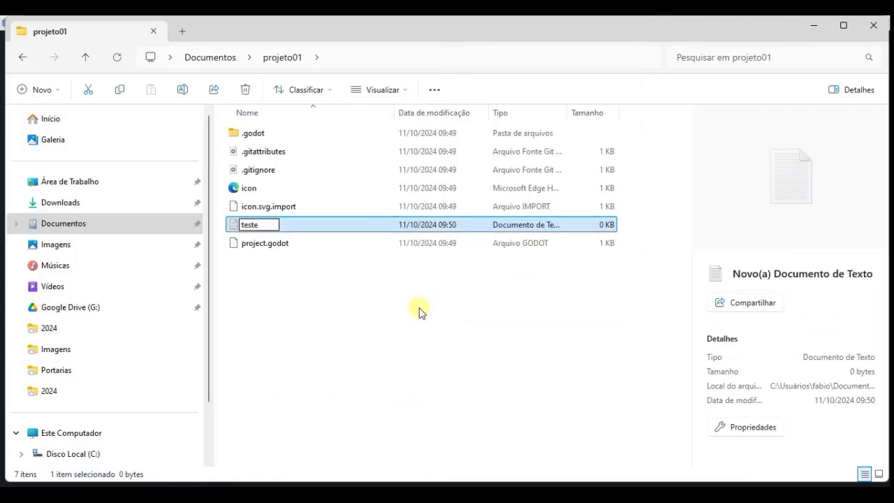
pyautogui.press('Return')
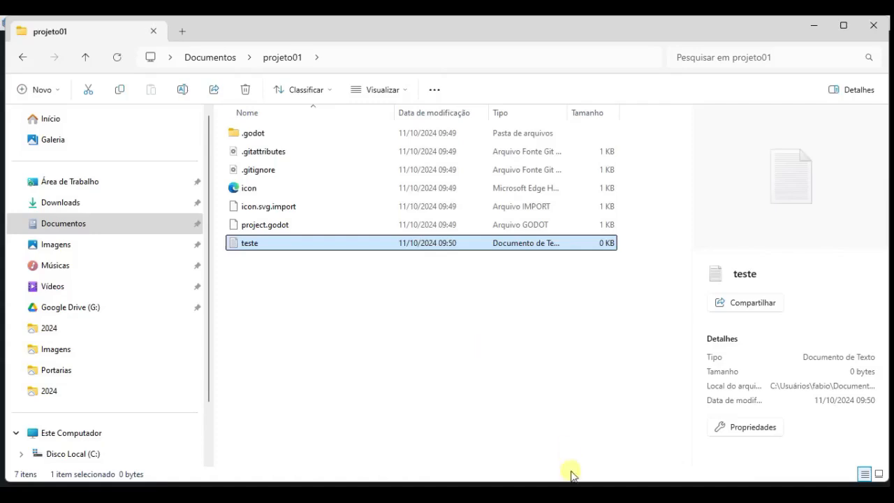
pyautogui.click(580, 494)
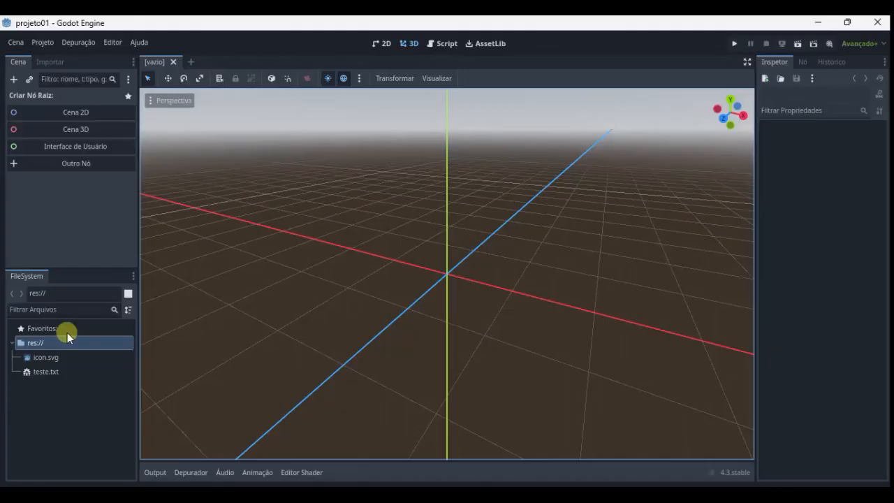
pyautogui.click(41, 371)
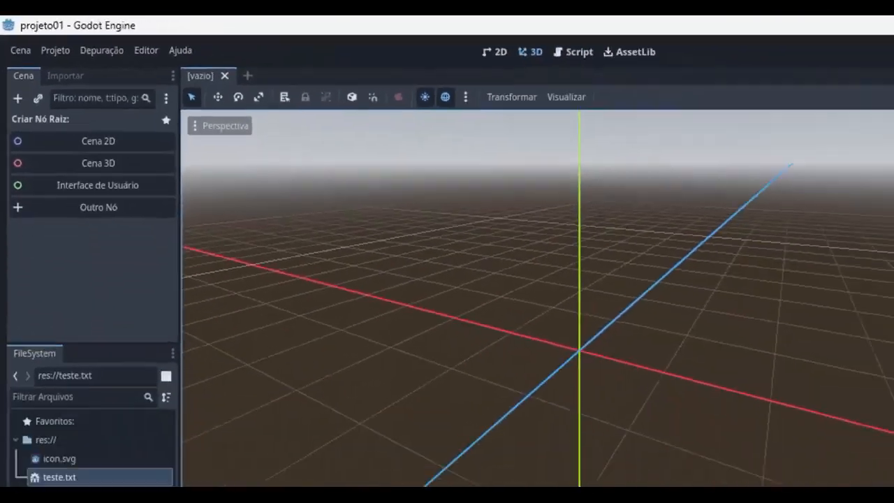
# Switch to File Explorer and create a folder named Graficos inside the projeto01 folder.
pyautogui.click(391, 495)
pyautogui.rightClick(261, 355)
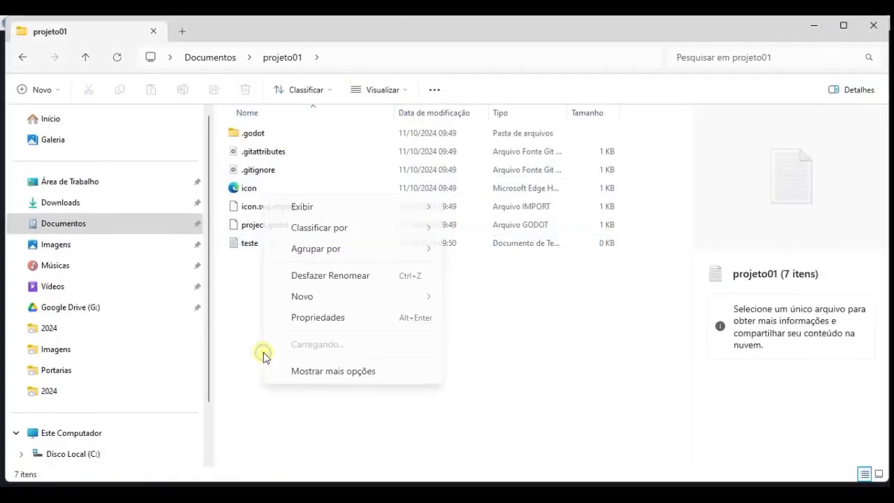
pyautogui.click(320, 299)
pyautogui.click(469, 28)
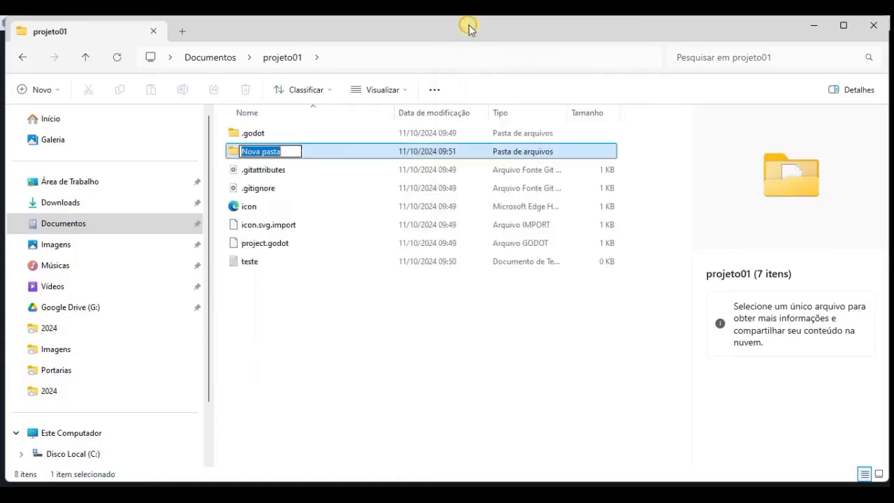
pyautogui.write('Graficos')
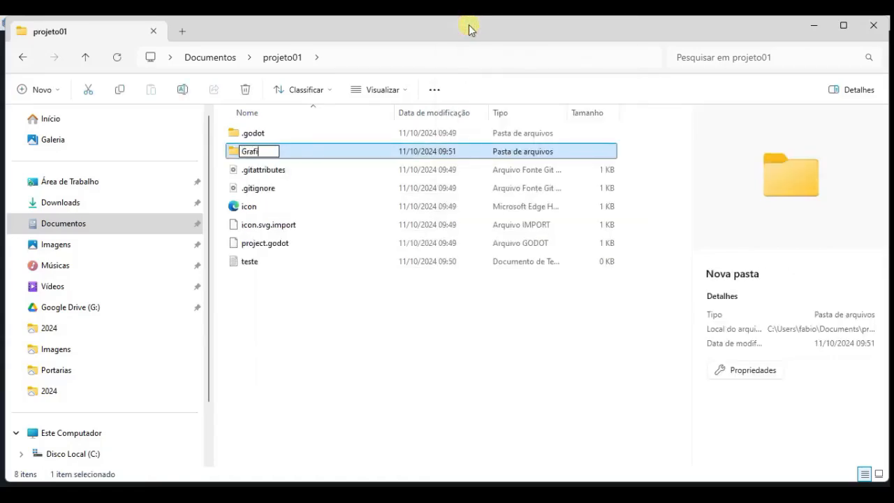
pyautogui.press('Return')
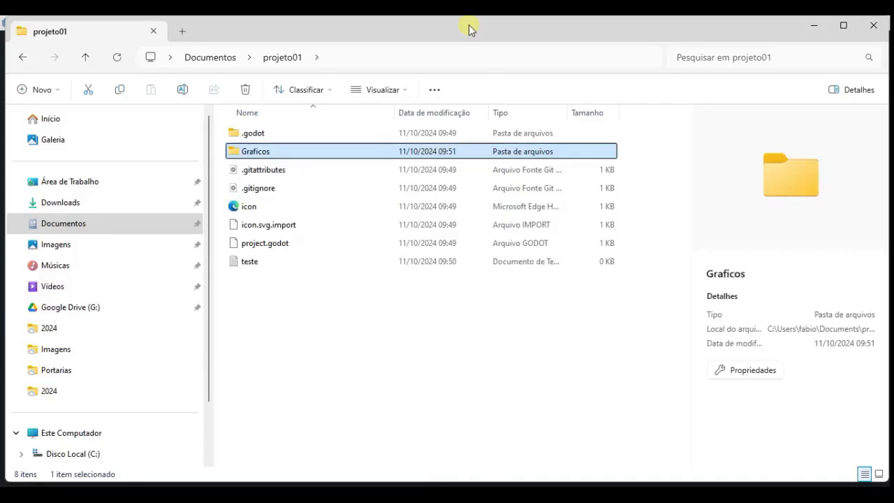
# Look inside the Graficos folder, return to projeto01, then switch to Godot and select Graficos in its project file tree.
pyautogui.doubleClick(272, 152)
pyautogui.click(22, 58)
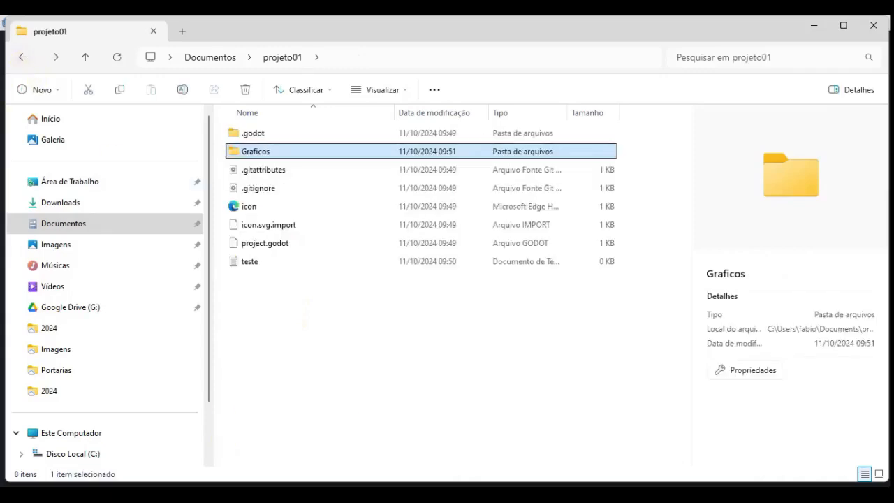
pyautogui.hotkey('alt', 'Tab')
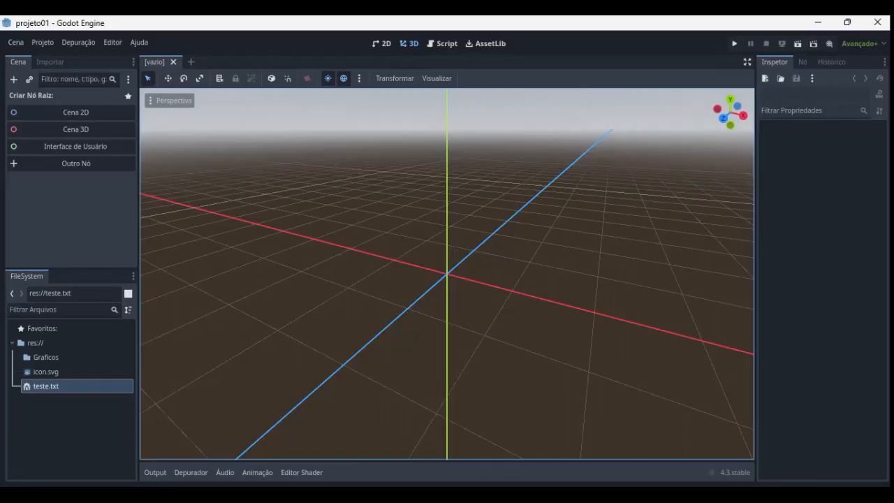
pyautogui.click(46, 357)
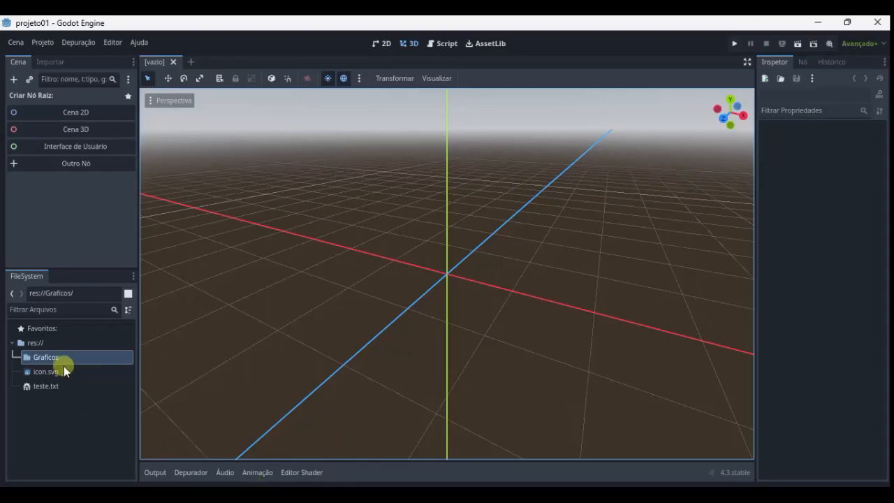
# Switch to File Explorer and delete the Graficos folder and the teste text document from the projeto01 folder.
pyautogui.click(241, 494)
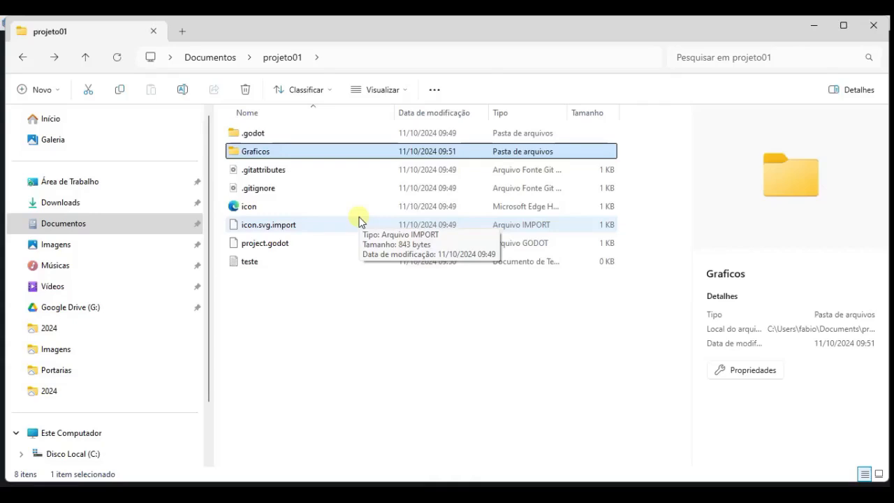
pyautogui.click(313, 152)
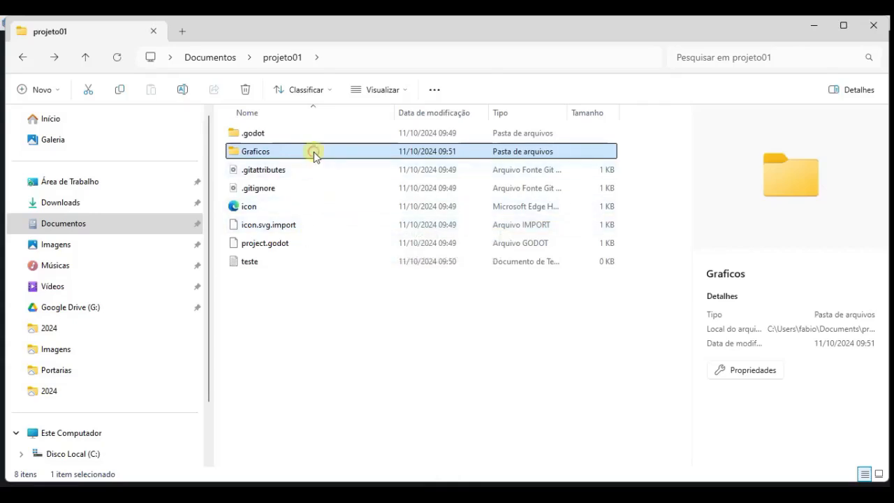
pyautogui.click(305, 190)
pyautogui.click(282, 150)
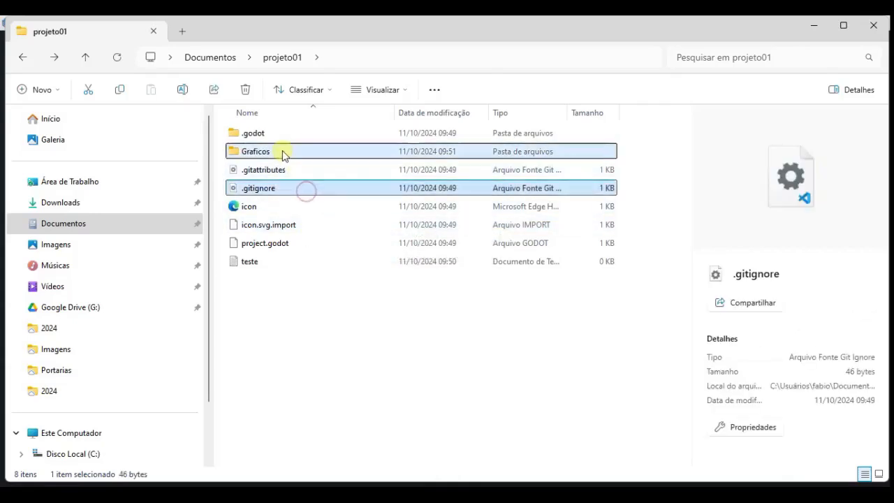
pyautogui.press('Delete')
pyautogui.click(257, 243)
pyautogui.press('Delete')
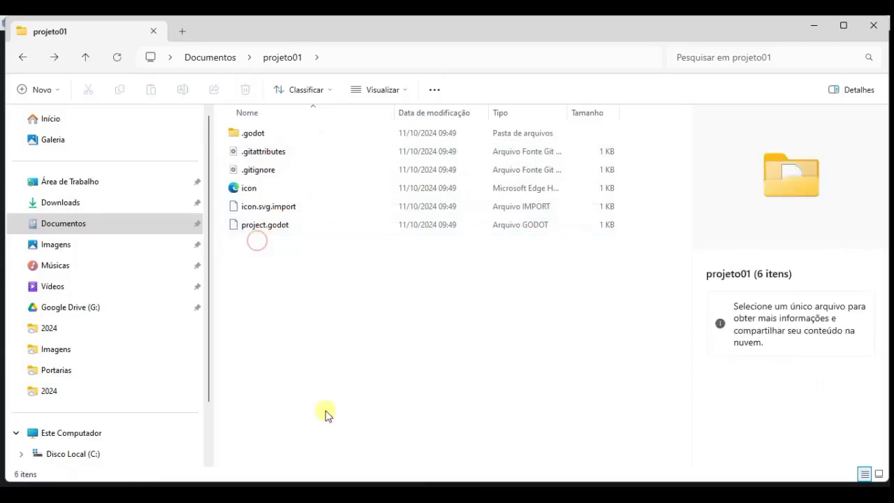
# Switch to Godot, create a 2D scene root node and save the scene as cena01.tscn in res://.
pyautogui.click(361, 495)
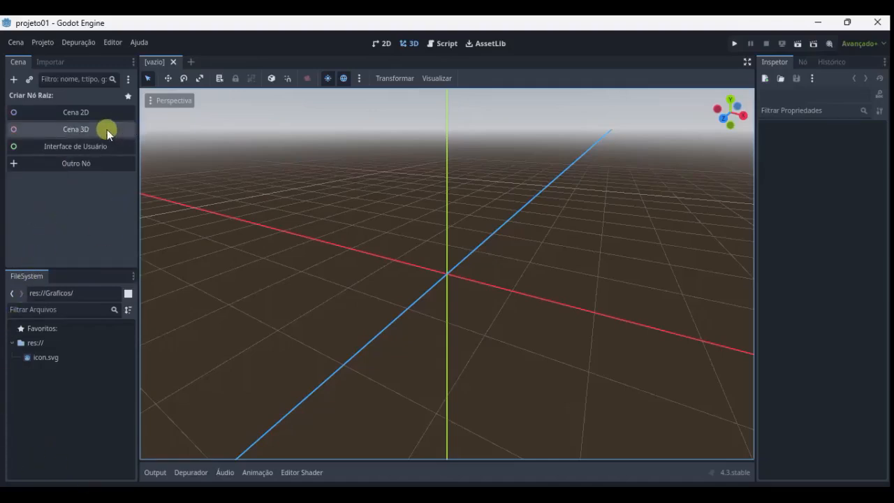
pyautogui.click(45, 114)
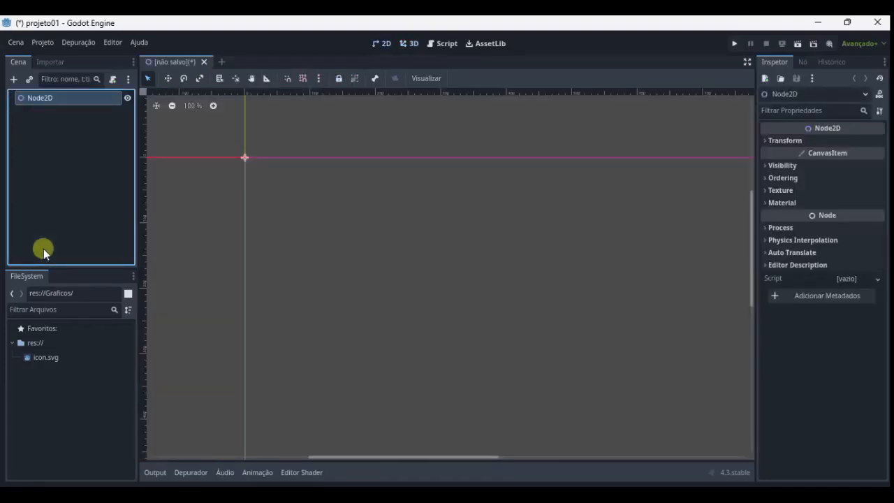
pyautogui.click(15, 42)
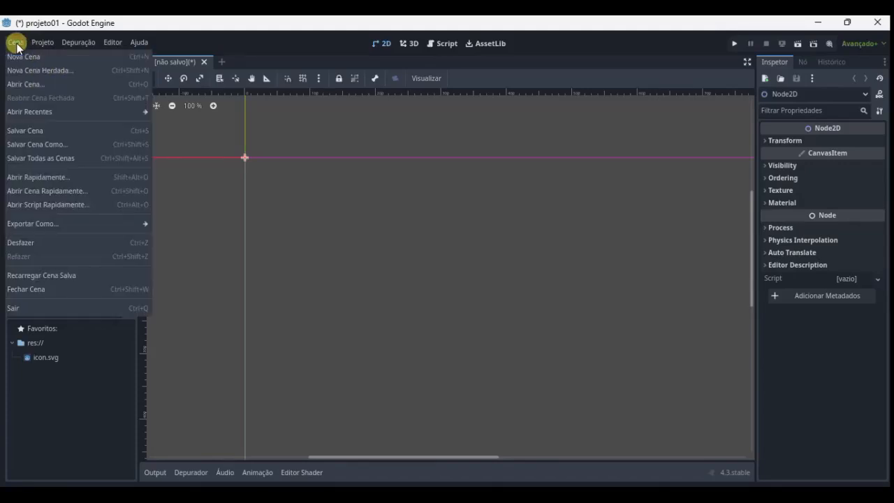
pyautogui.click(45, 147)
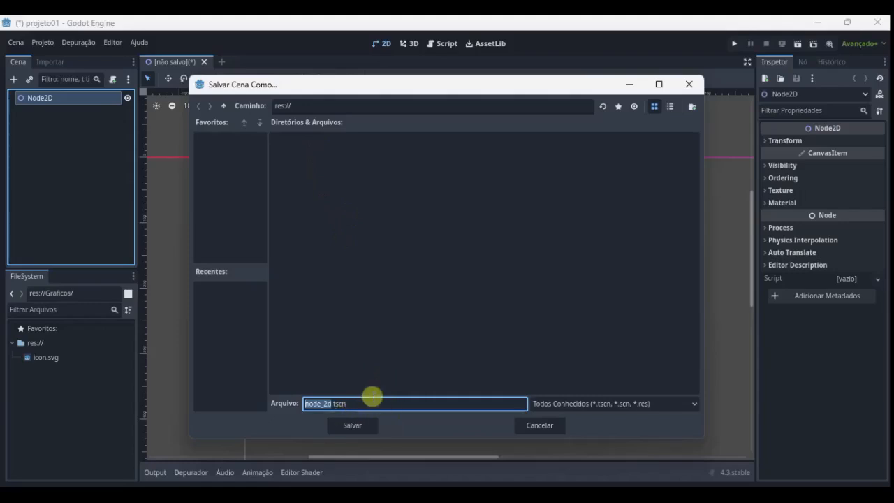
pyautogui.write('cena01')
pyautogui.click(341, 425)
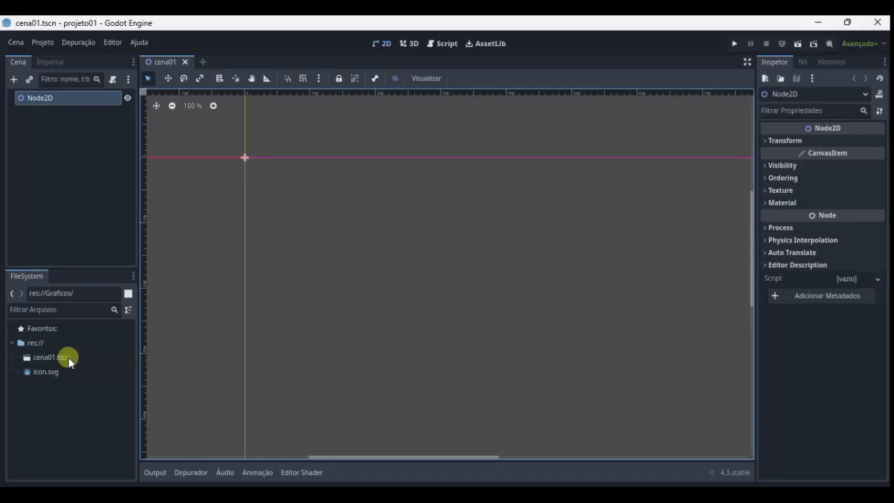
# Switch to File Explorer and select the saved cena01.tscn file in the projeto01 folder.
pyautogui.click(255, 495)
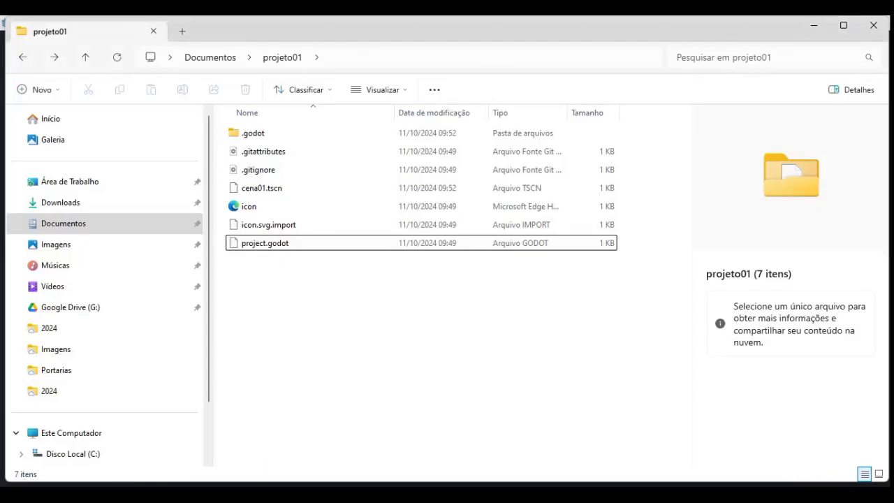
pyautogui.click(266, 245)
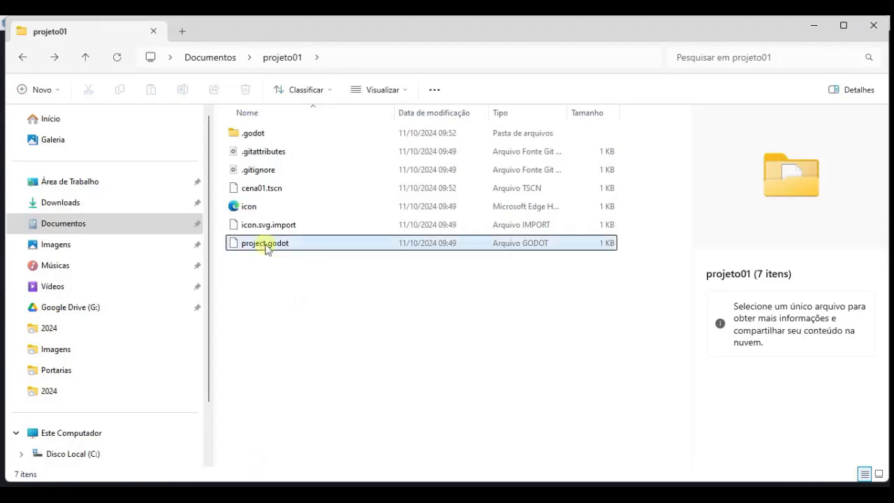
pyautogui.click(250, 191)
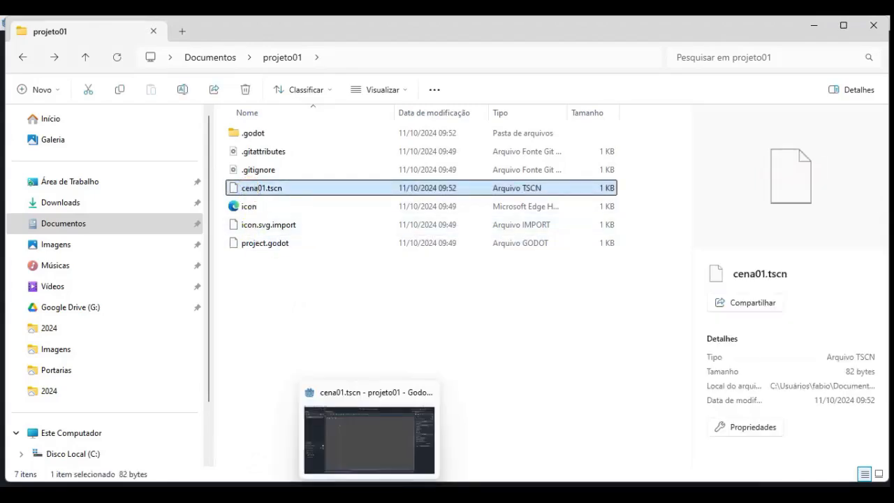
# Switch to Godot, run the project with cena01.tscn chosen as its main scene, and close the game window.
pyautogui.click(370, 494)
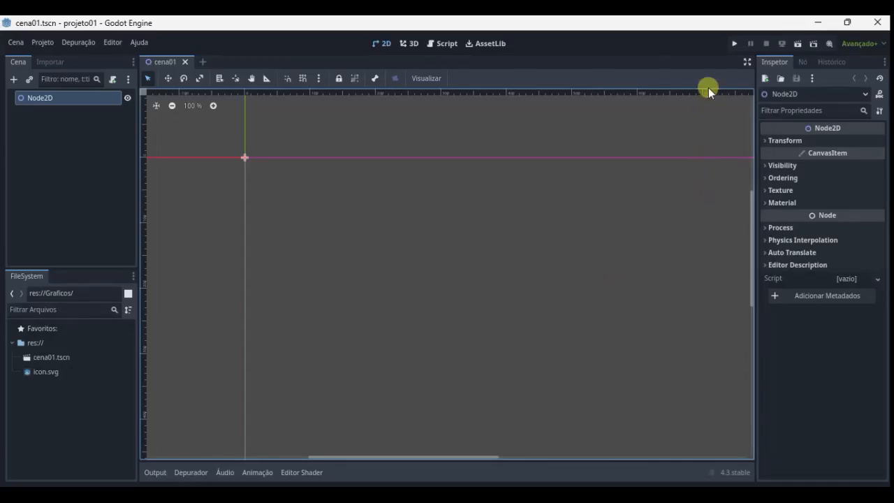
pyautogui.click(736, 45)
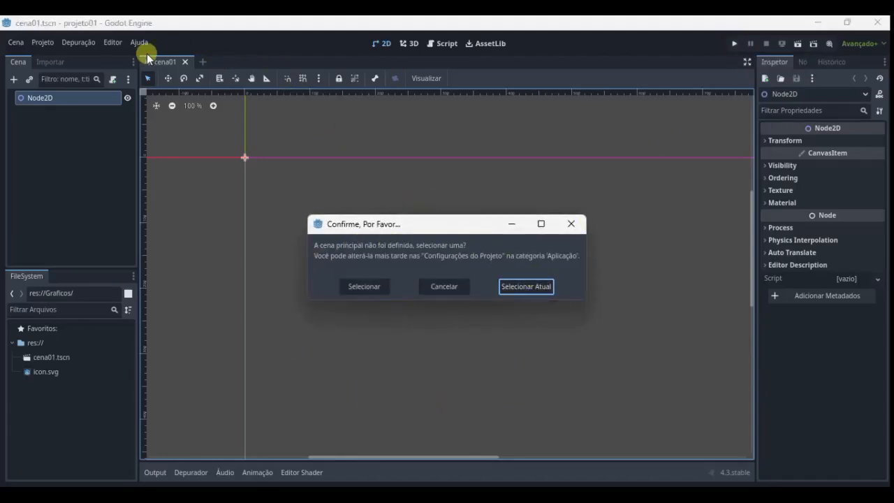
pyautogui.click(367, 287)
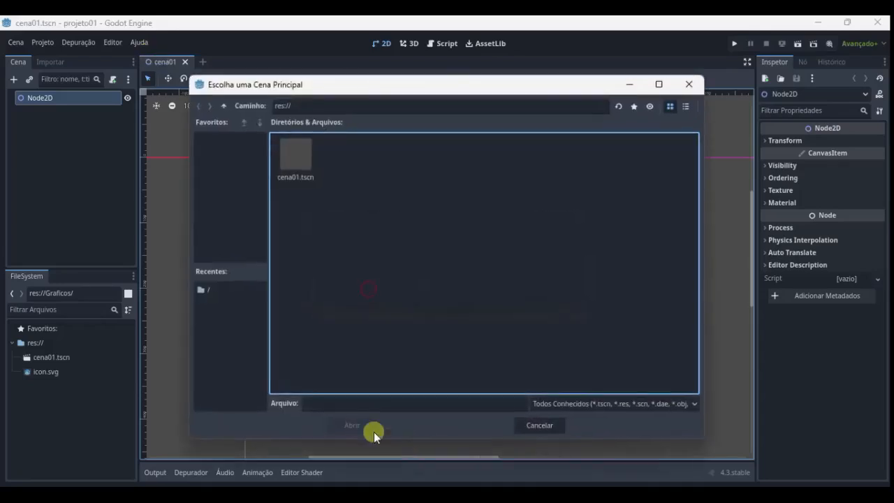
pyautogui.click(298, 169)
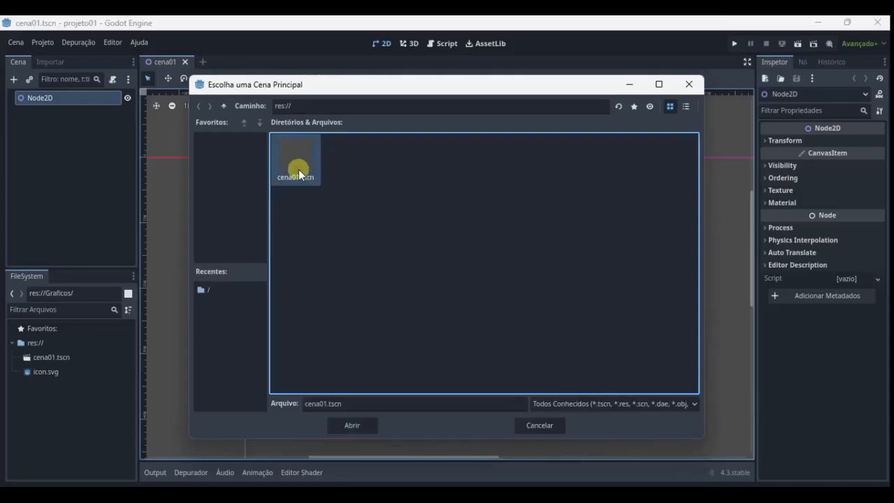
pyautogui.click(351, 425)
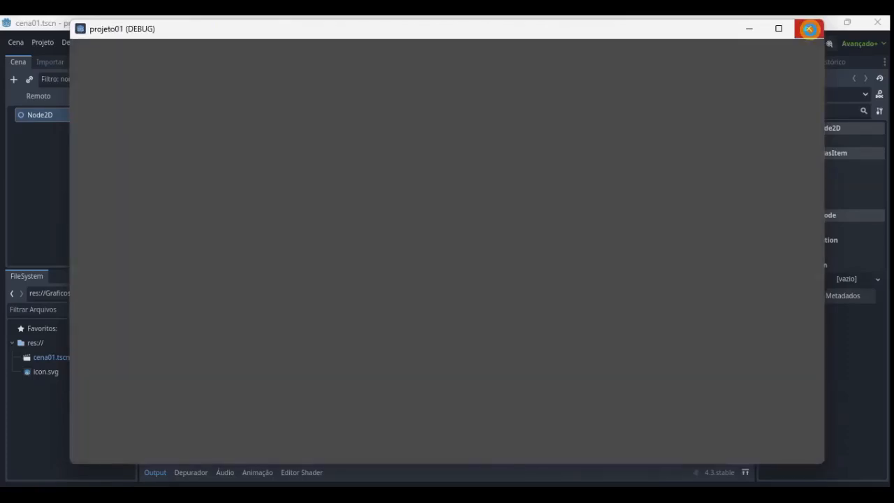
pyautogui.click(809, 29)
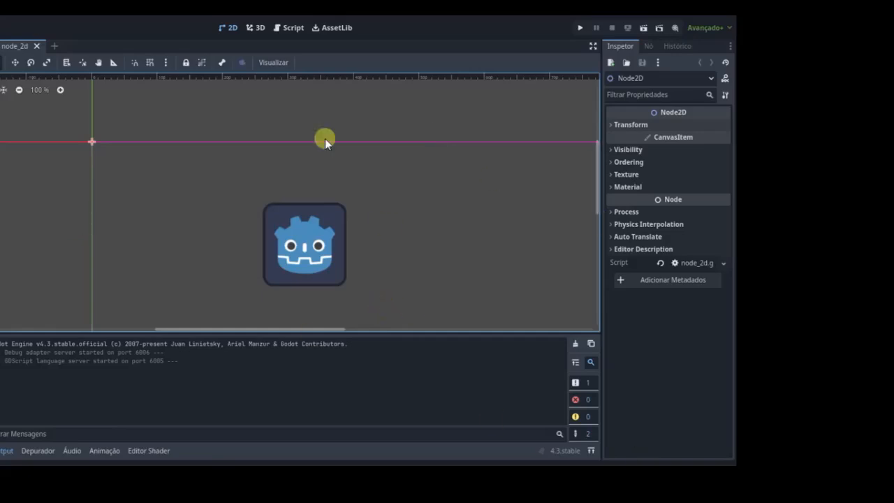
# Run the Exemplo01 project with the Godot icon sprite, reposition the game window on screen and close it.
pyautogui.click(580, 30)
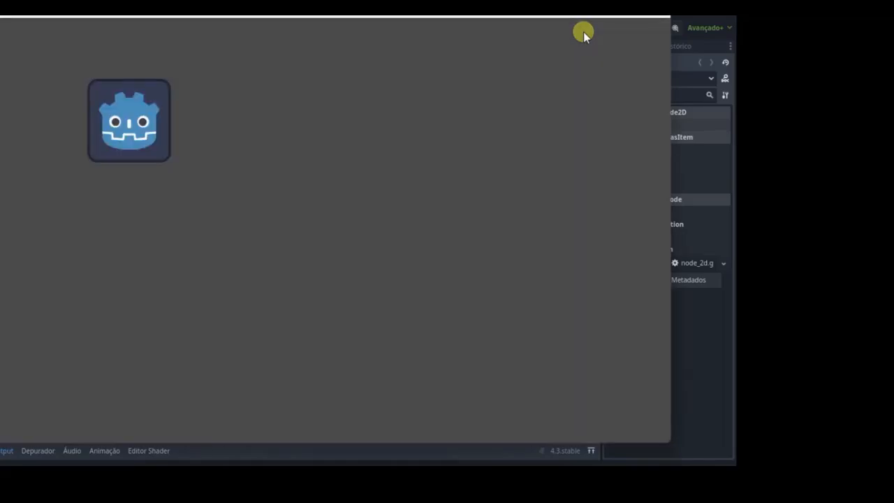
pyautogui.moveTo(220, 9); pyautogui.dragTo(344, 18)
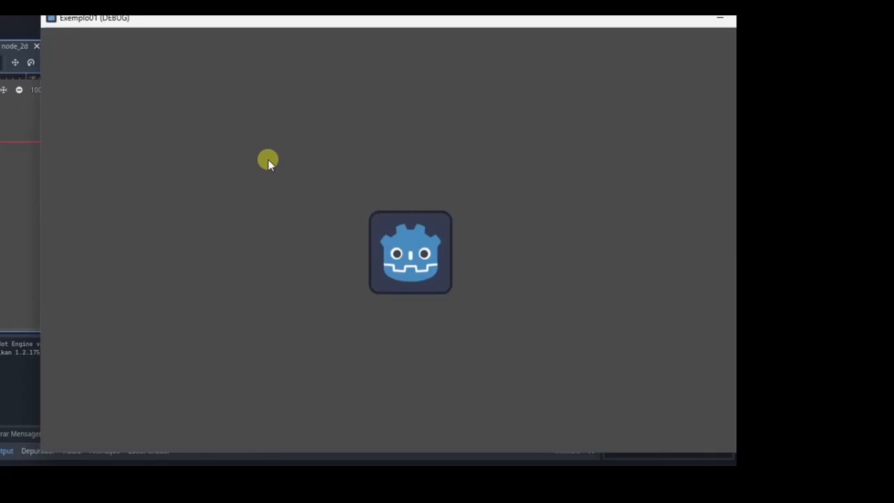
pyautogui.moveTo(663, 25); pyautogui.dragTo(573, 25)
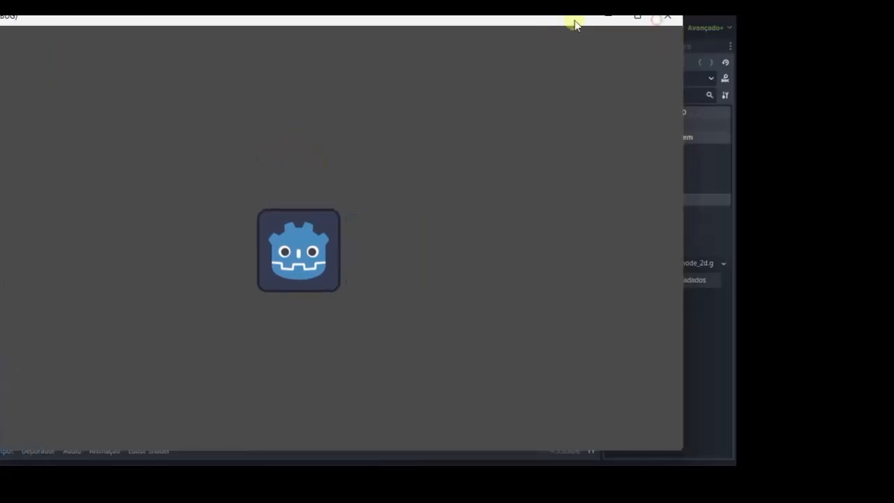
pyautogui.click(668, 20)
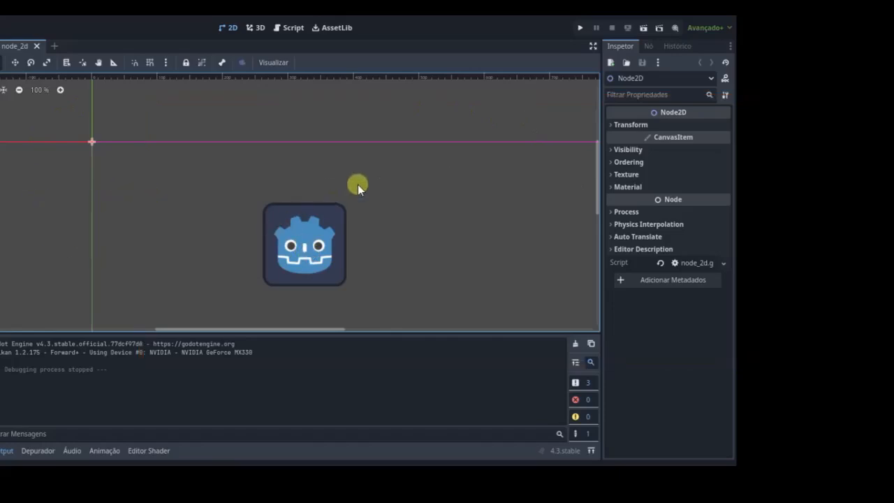
# Move the icon sprite to straddle the upper edge of the game frame, then test-run the project and close its window.
pyautogui.scroll(-6, 357, 185)
pyautogui.scroll(-7, 357, 184)
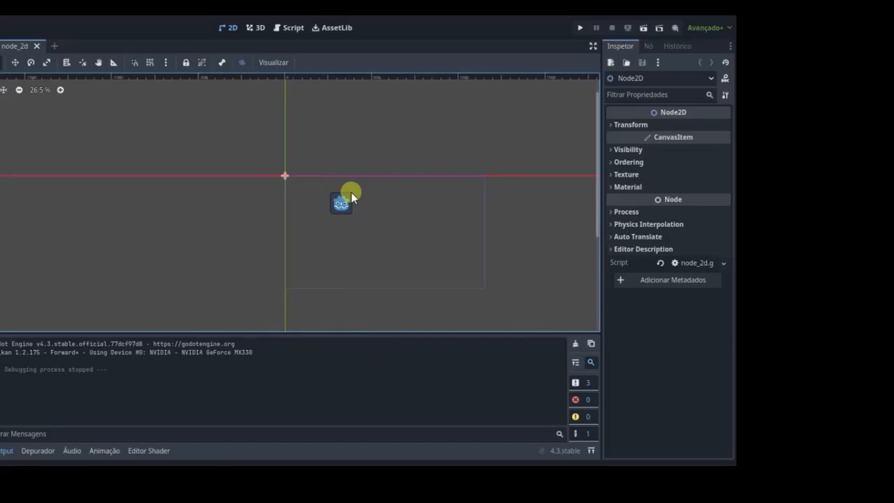
pyautogui.scroll(15, 351, 195)
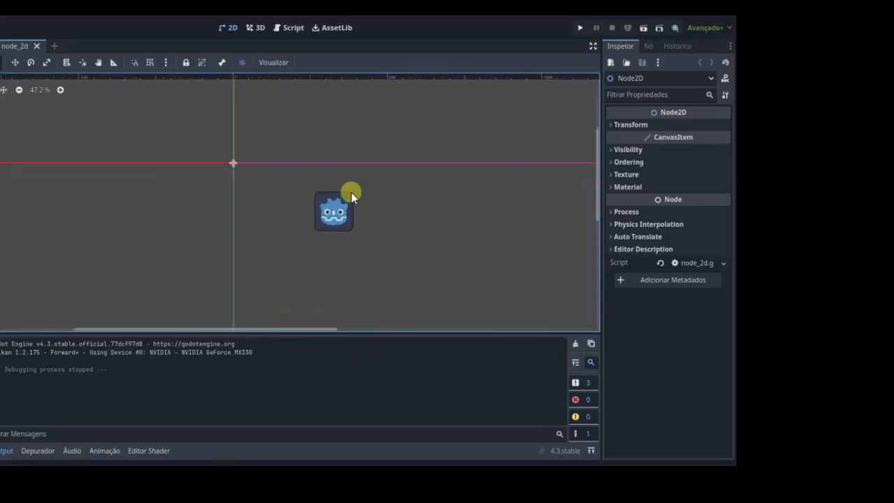
pyautogui.scroll(-10, 283, 210)
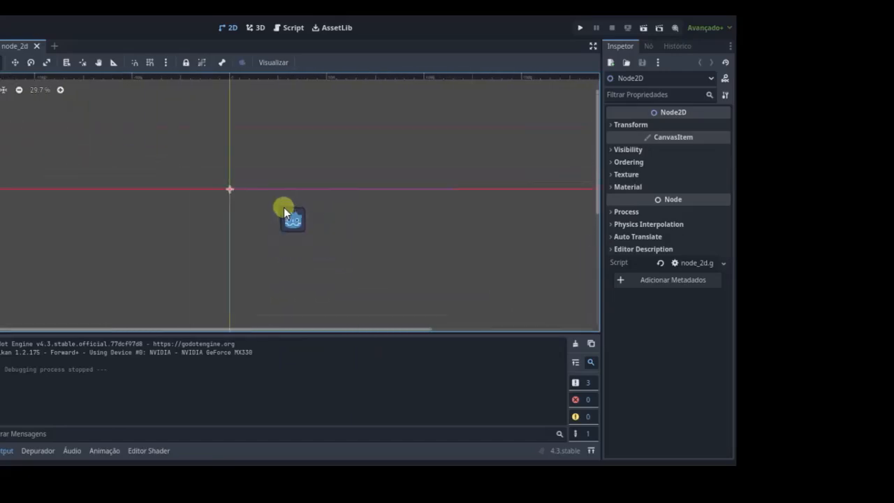
pyautogui.scroll(1, 284, 210)
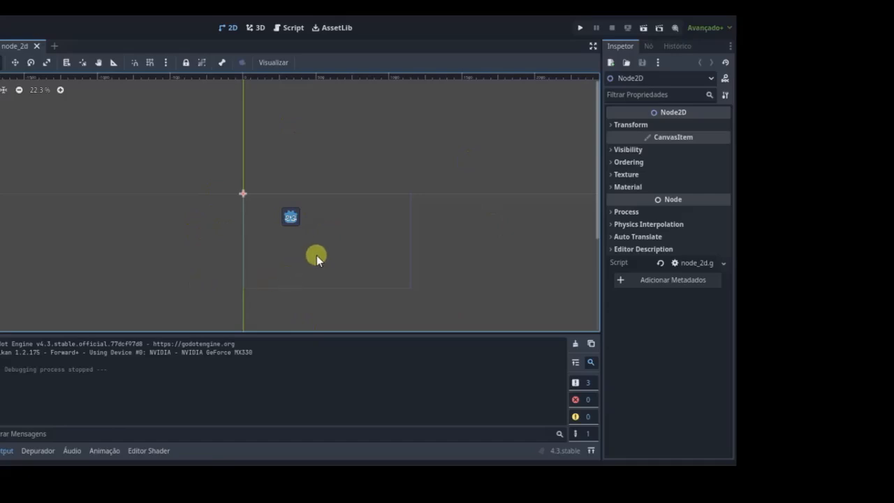
pyautogui.click(291, 219)
pyautogui.moveTo(291, 219)
pyautogui.mouseDown()
pyautogui.moveTo(215, 175)
pyautogui.moveTo(273, 190)
pyautogui.mouseUp()
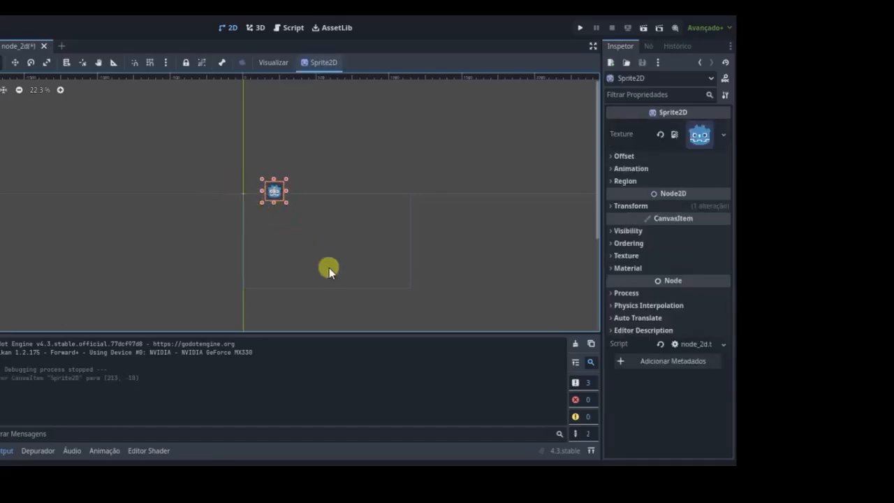
pyautogui.click(579, 29)
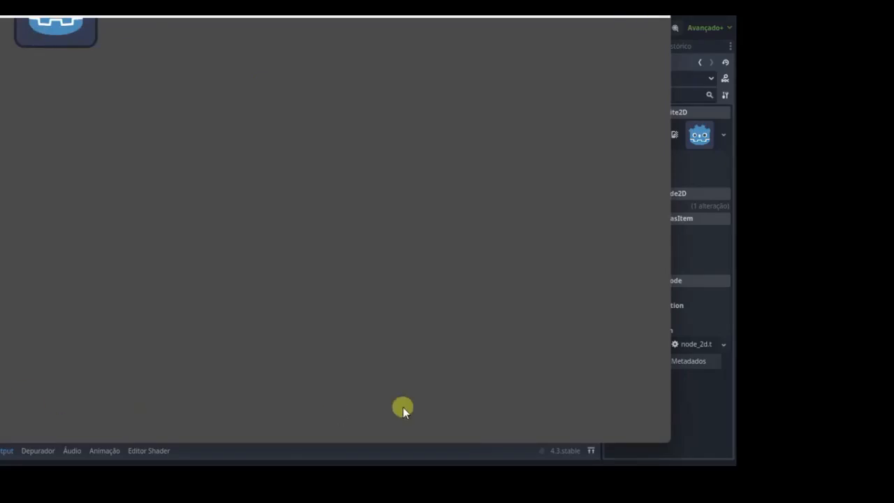
pyautogui.click(652, 14)
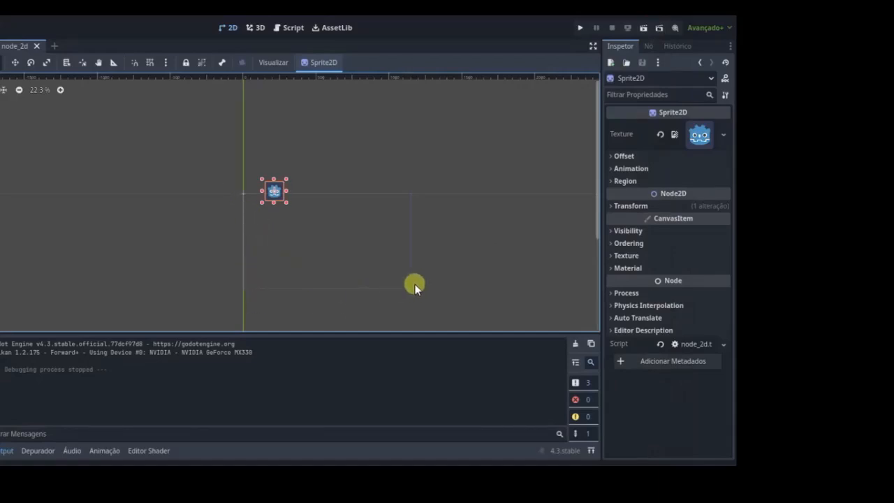
# Move the icon sprite inside the game frame to about (518, 224), then select the Node2D root and reselect Sprite2D.
pyautogui.moveTo(277, 194); pyautogui.dragTo(321, 229)
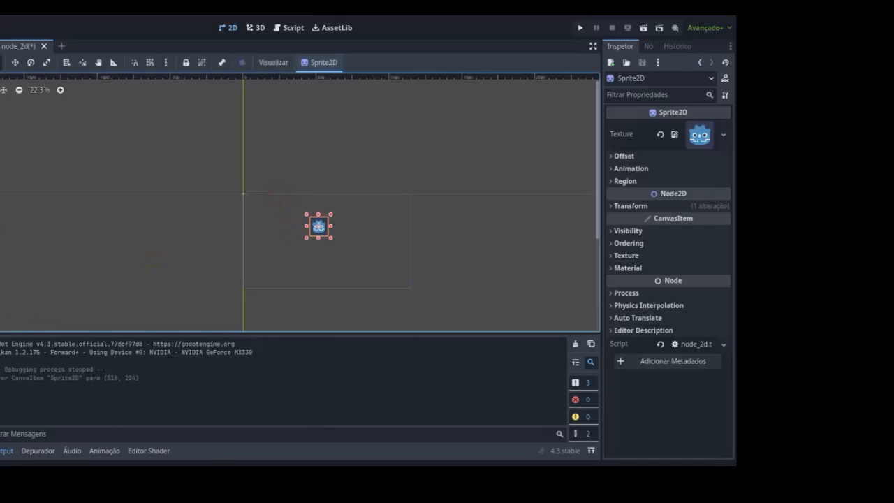
pyautogui.click(0, 244)
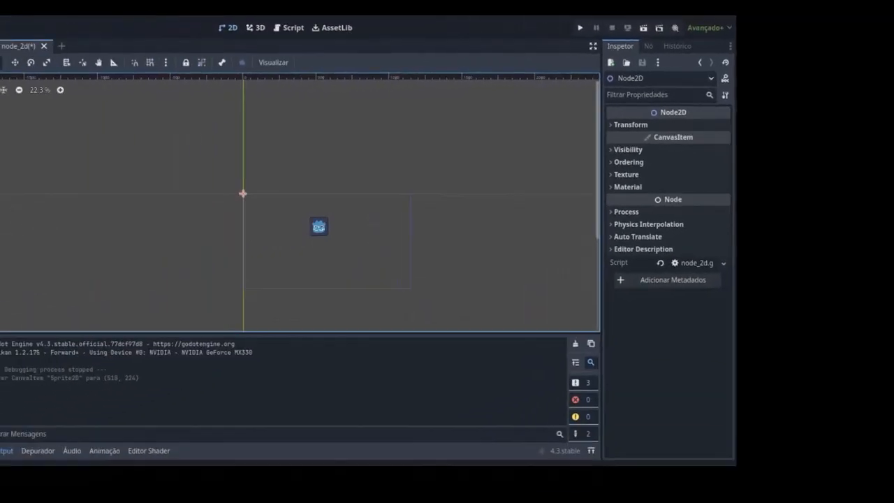
pyautogui.click(0, 93)
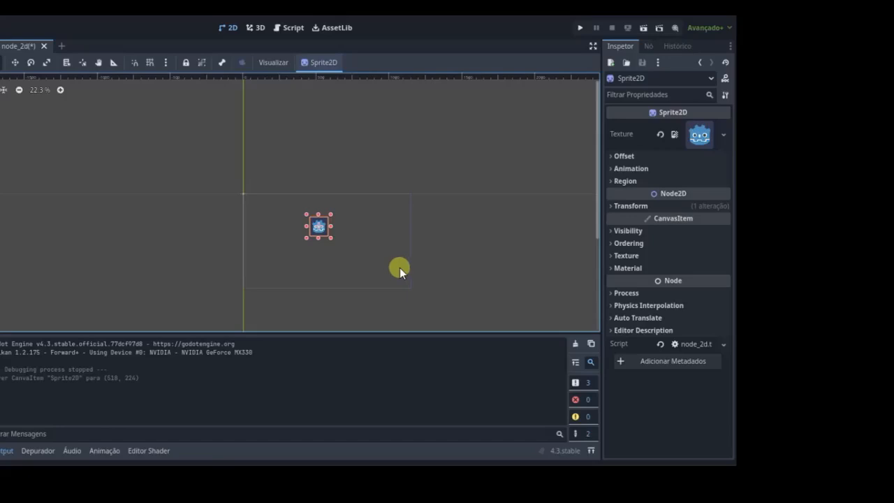
# Expand the Transform properties of Sprite2D and move the sprite within the frame to about x 251, y 201 px.
pyautogui.scroll(3, 400, 267)
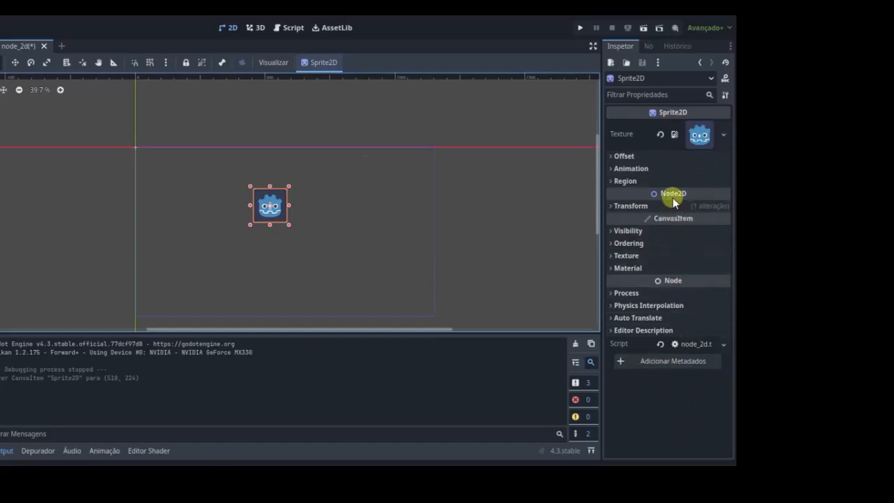
pyautogui.click(616, 206)
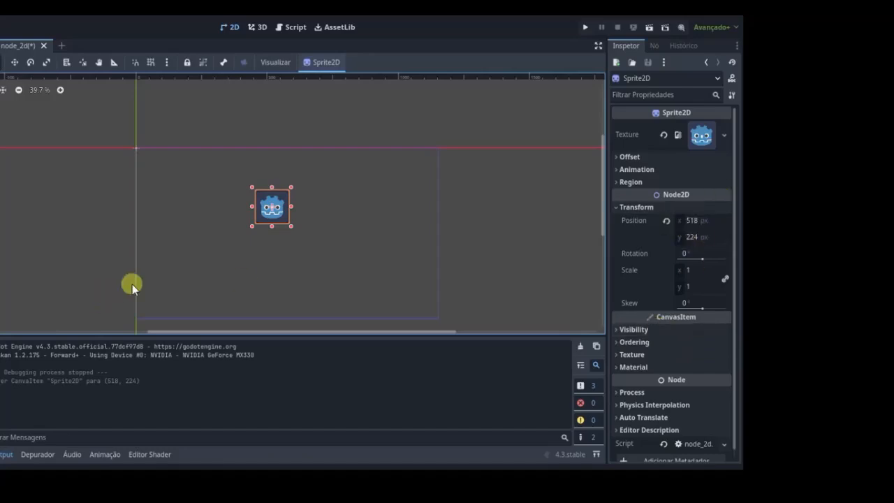
pyautogui.moveTo(261, 202); pyautogui.dragTo(192, 198)
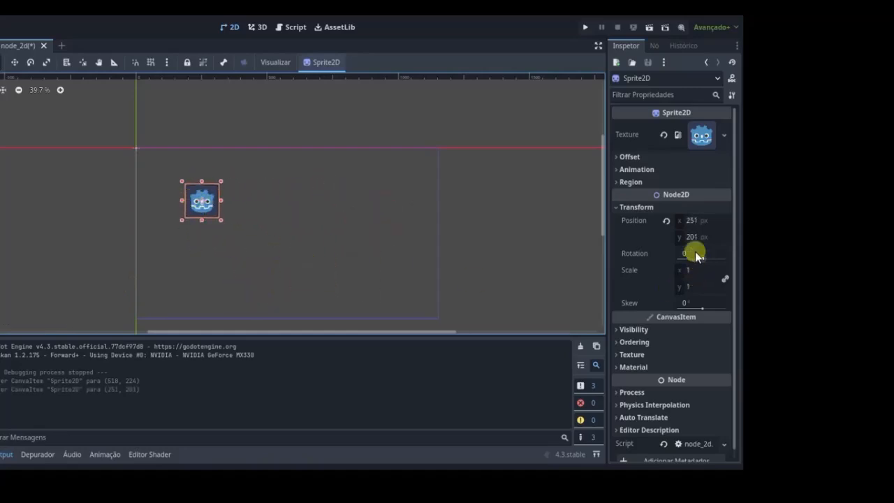
# Set the Rotation of Sprite2D to 45°, then change it to 15°.
pyautogui.click(681, 222)
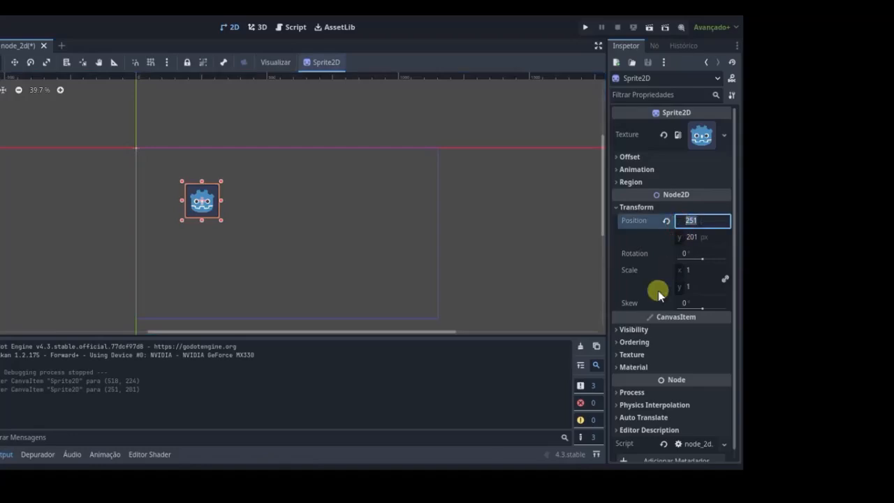
pyautogui.click(690, 252)
pyautogui.write('45')
pyautogui.press('Return')
pyautogui.write('15')
pyautogui.press('Return')
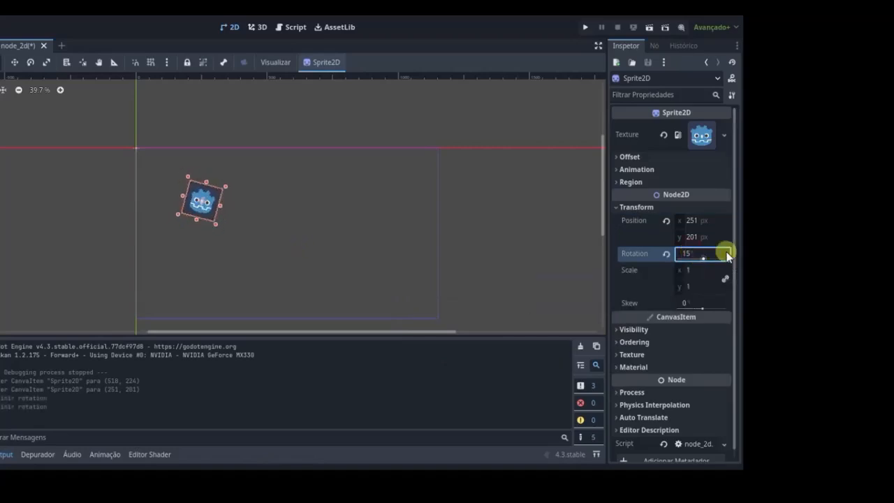
# Try another, larger rotation on the sprite and then reset its Rotation to 0°.
pyautogui.doubleClick(682, 253)
pyautogui.write('360')
pyautogui.press('Return')
pyautogui.moveTo(677, 264); pyautogui.dragTo(693, 255)
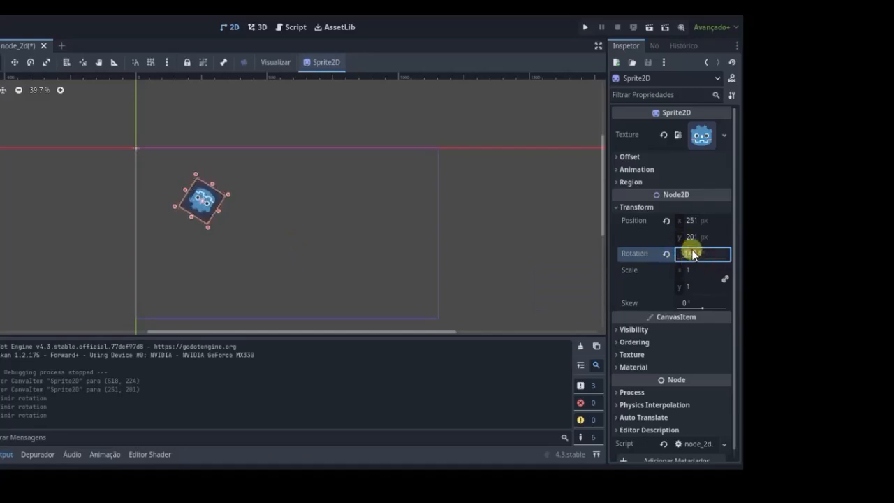
pyautogui.click(693, 254)
pyautogui.write('0')
pyautogui.press('Return')
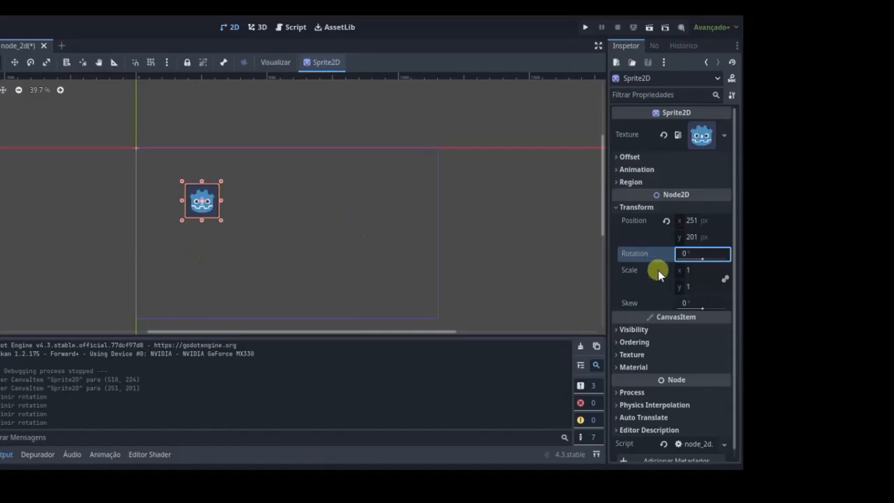
# Enlarge the sprite with a linked Scale of 2 on both axes, then return it to 1.
pyautogui.click(680, 271)
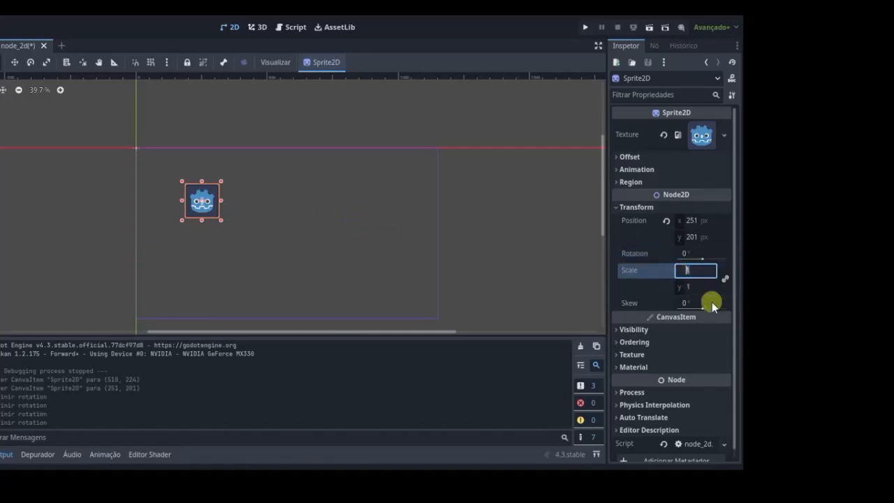
pyautogui.write('2')
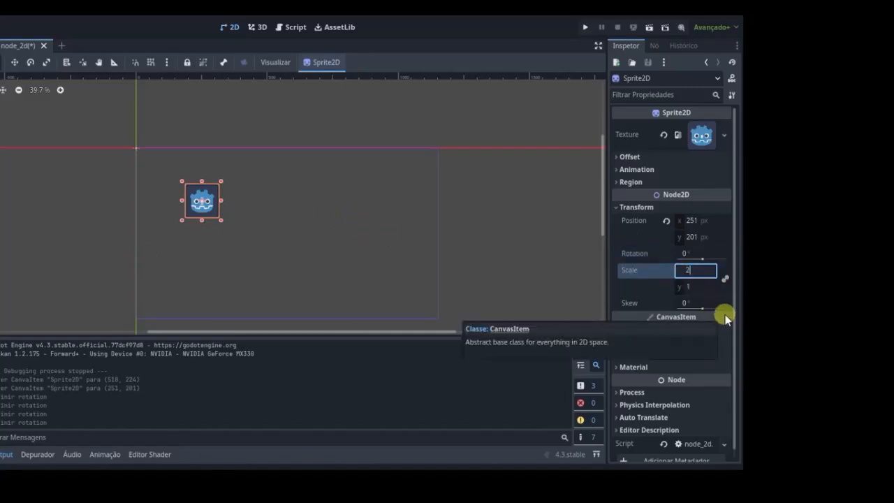
pyautogui.press('Tab')
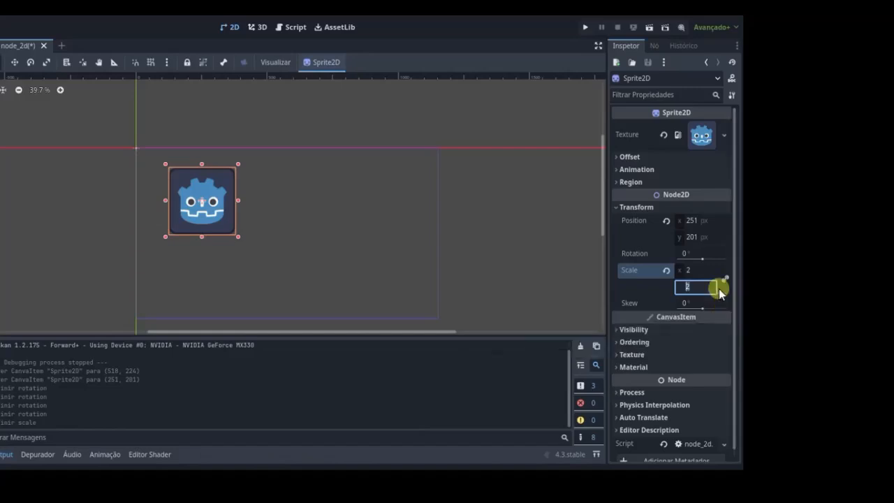
pyautogui.click(688, 271)
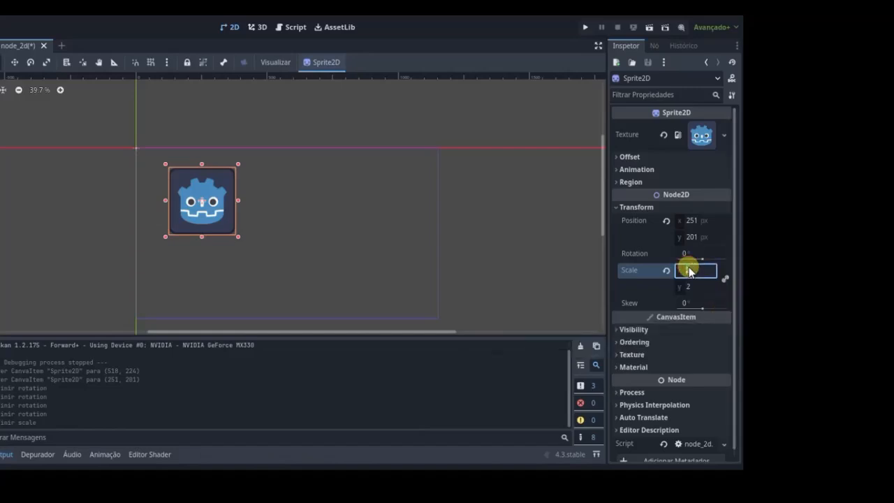
pyautogui.write('1')
pyautogui.press('Tab')
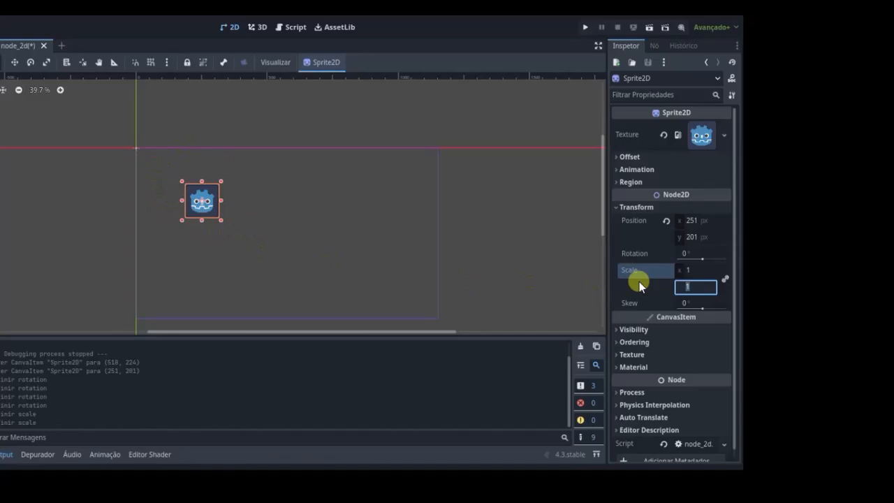
# Shrink the sprite by setting its linked Scale to 0.5 on both axes.
pyautogui.click(724, 278)
pyautogui.click(688, 271)
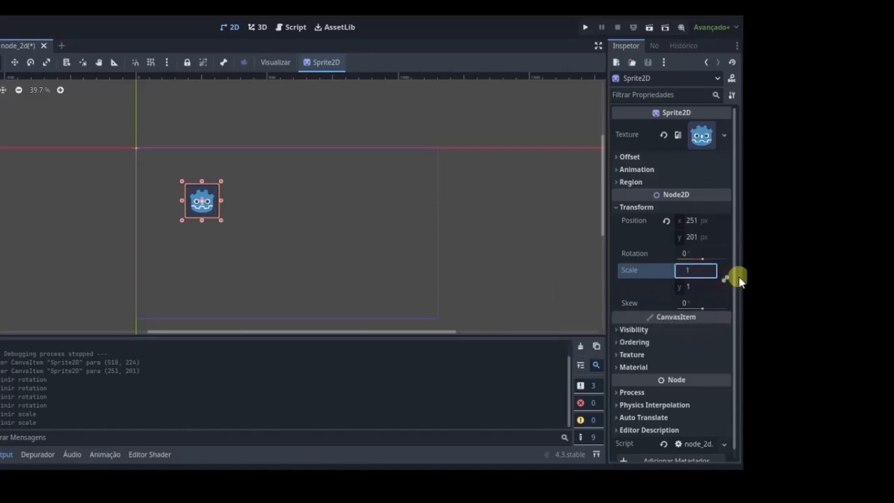
pyautogui.write('0.5')
pyautogui.press('Tab')
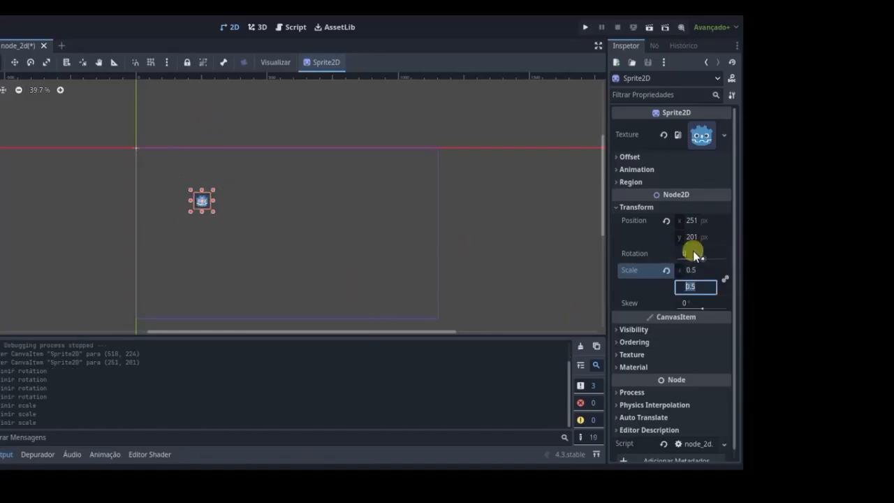
# Unlink the scale axes and set only the sprite's X scale to 1.
pyautogui.click(724, 278)
pyautogui.click(689, 273)
pyautogui.write('1')
pyautogui.press('Tab')
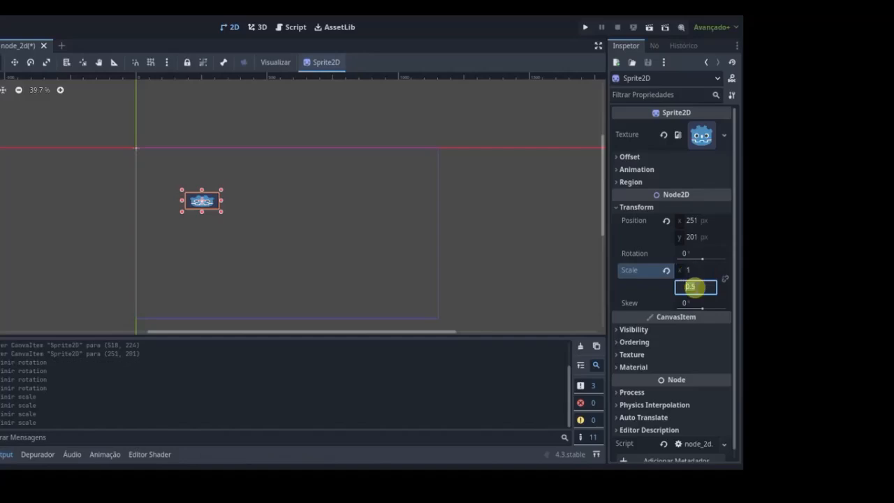
# Relink the scale axes and set the Y scale to 1, followed by the X scale to 1.
pyautogui.click(726, 280)
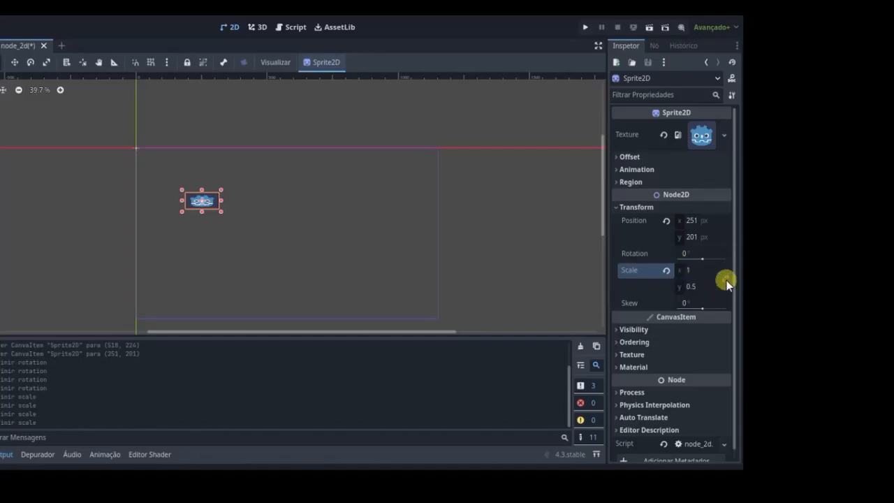
pyautogui.click(690, 272)
pyautogui.write('1')
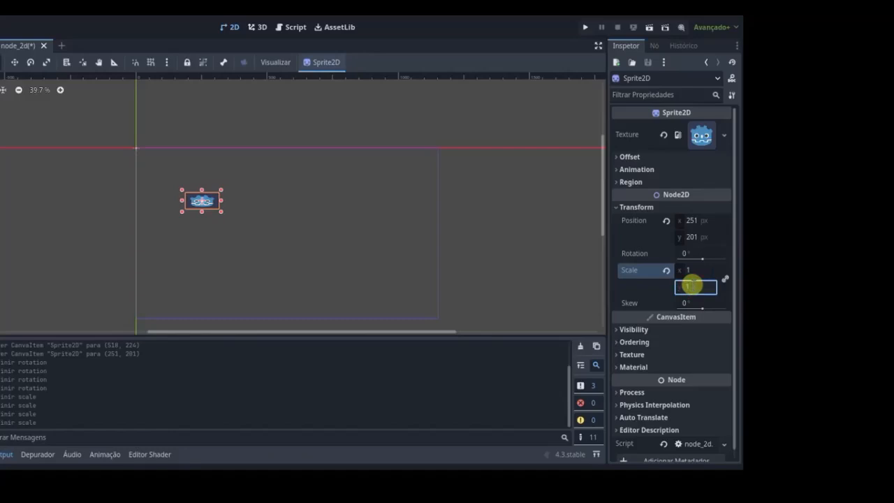
pyautogui.press('Return')
pyautogui.click(688, 269)
pyautogui.write('1')
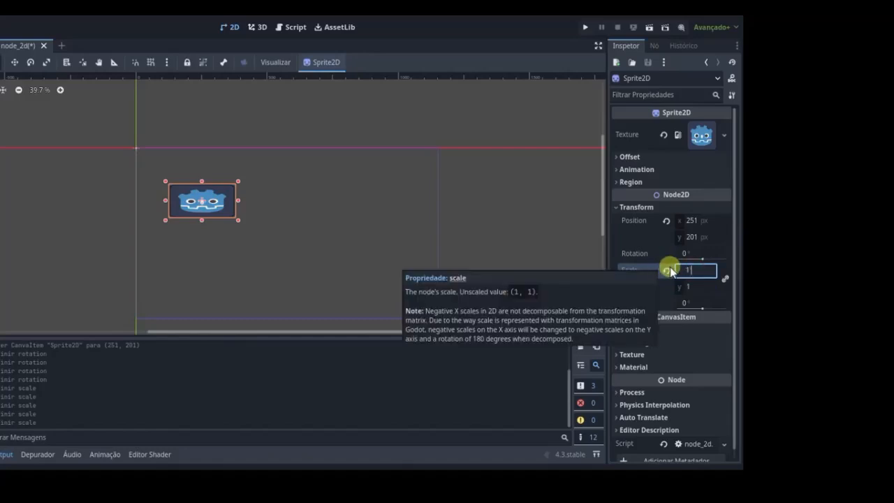
pyautogui.press('Return')
# Scale the sprite down with linked proportions to about x 0.54, y 0.27.
pyautogui.click(703, 286)
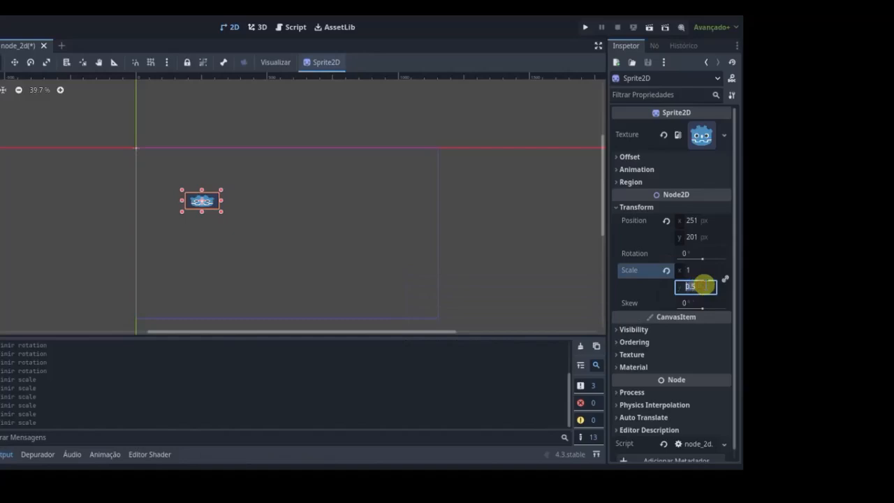
pyautogui.press('BackSpace')
pyautogui.click(694, 270)
pyautogui.press('BackSpace')
pyautogui.click(697, 287)
pyautogui.moveTo(698, 288); pyautogui.dragTo(296, 241)
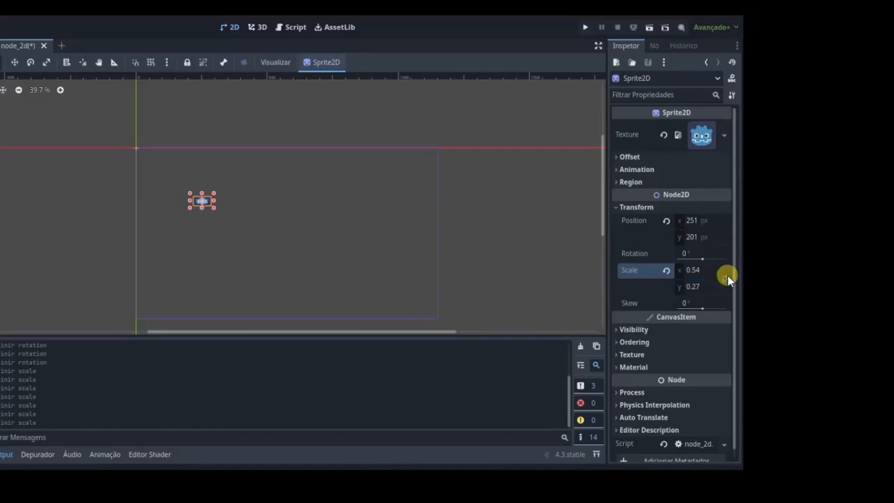
# Set the sprite's X scale and Y scale individually to 1.
pyautogui.click(688, 270)
pyautogui.write('1')
pyautogui.press('Tab')
pyautogui.write('12')
pyautogui.press('BackSpace')
pyautogui.press('Return')
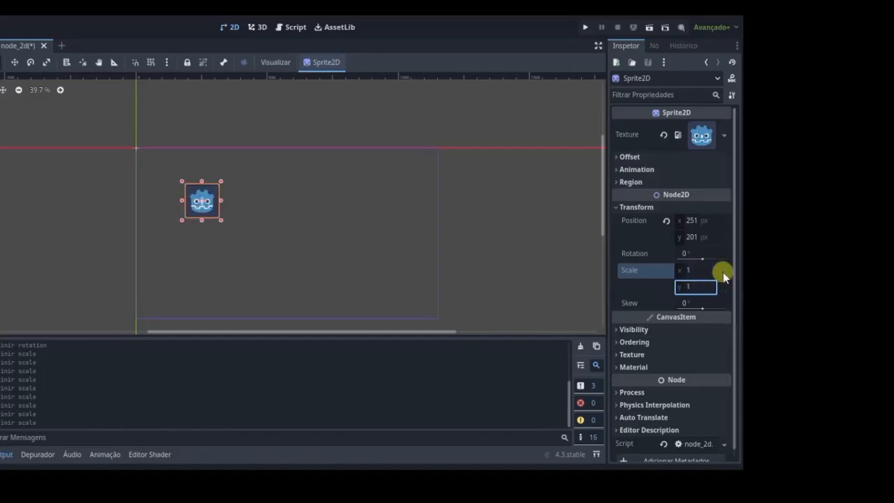
# Move the sprite to about (367, 183) and resize it by its handles, undoing the last horizontal stretch.
pyautogui.moveTo(205, 201); pyautogui.dragTo(250, 211)
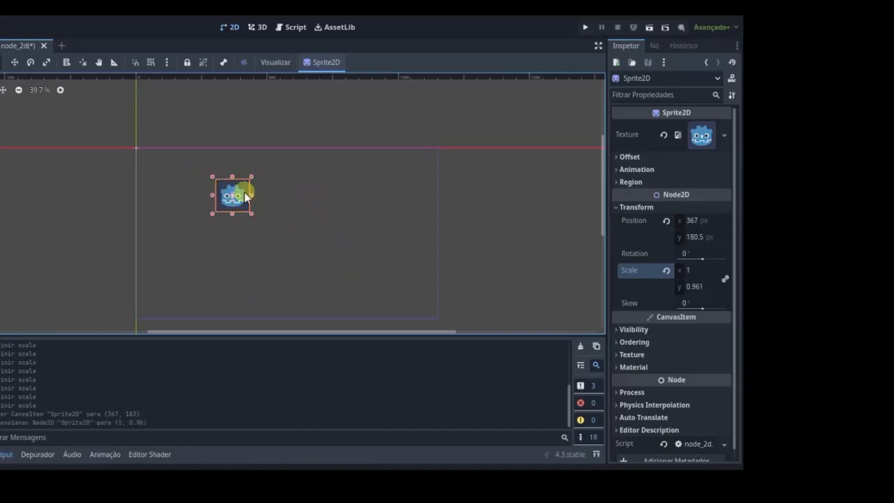
pyautogui.moveTo(252, 195); pyautogui.dragTo(286, 196)
pyautogui.hotkey('ctrl', 'z')
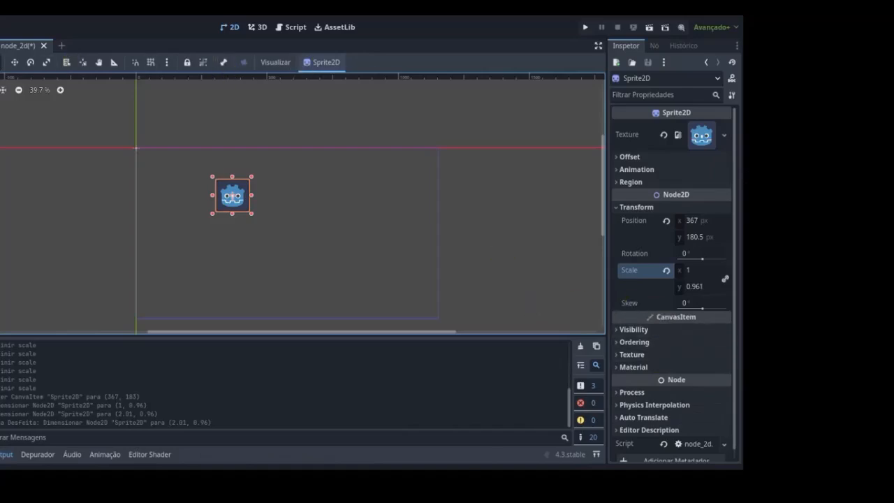
# Delete the Sprite2D node from the scene and select the Node2D root.
pyautogui.press('Delete')
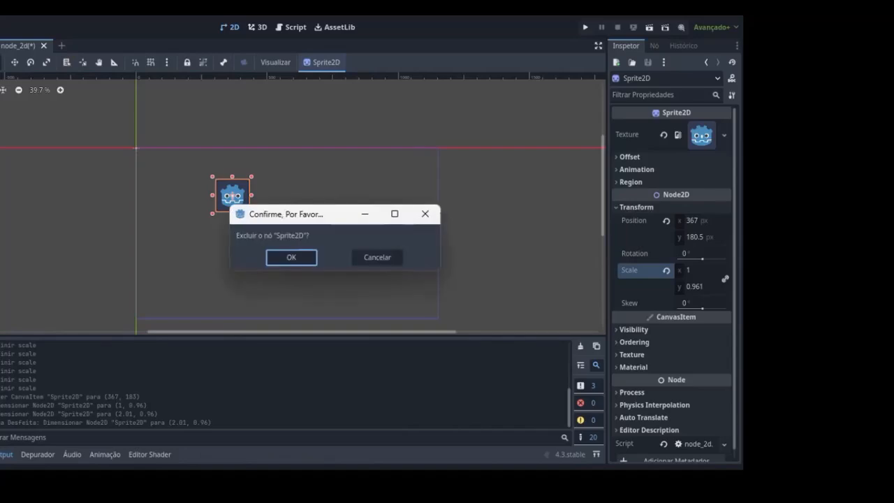
pyautogui.click(297, 258)
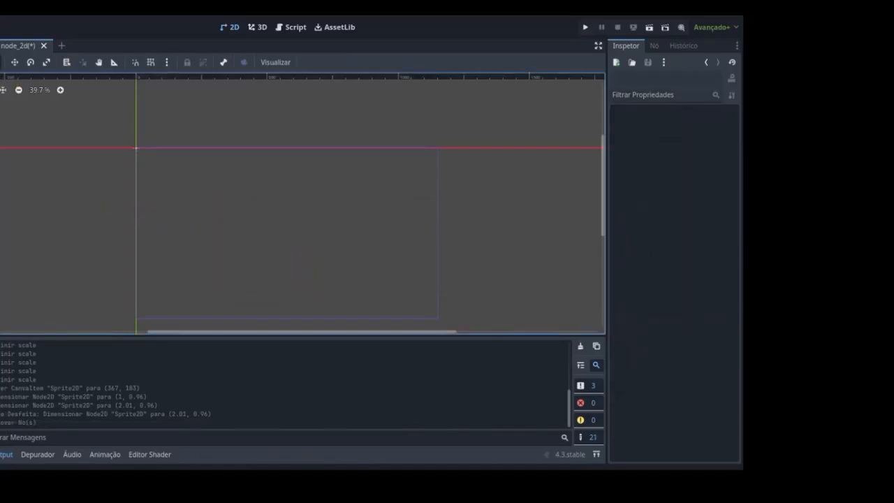
pyautogui.click(0, 79)
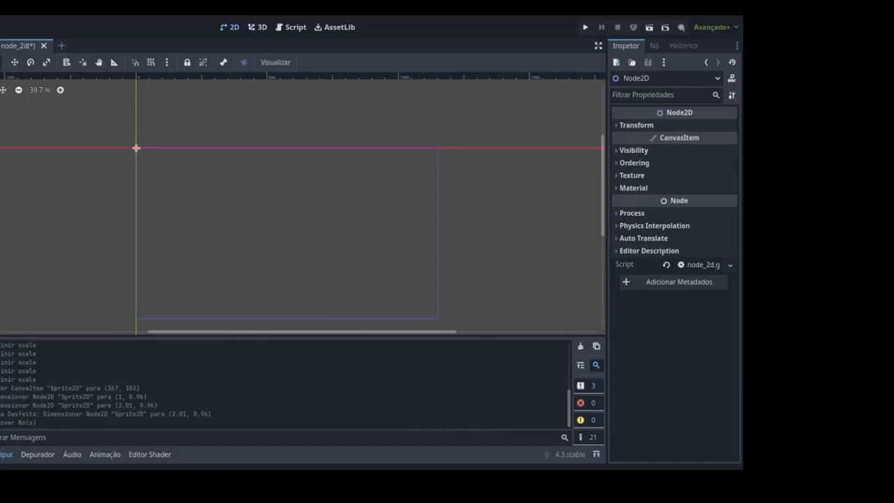
# Add a new Sprite2D child node to the root, searching the node types for "sprite".
pyautogui.hotkey('ctrl', 'a')
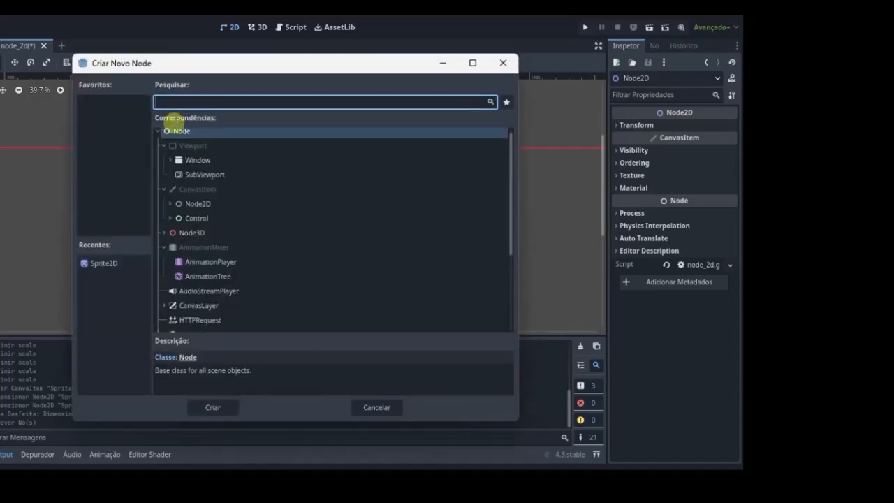
pyautogui.write('sprtit')
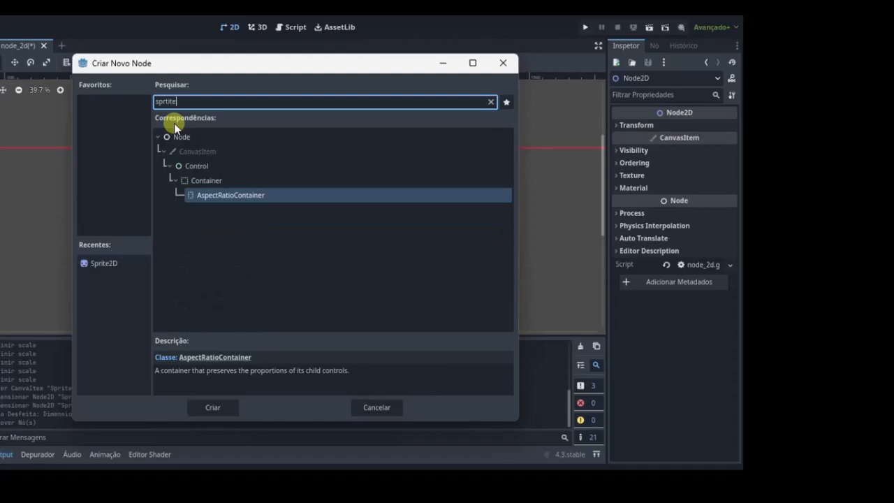
pyautogui.write('e')
pyautogui.press('BackSpace')
pyautogui.press('BackSpace')
pyautogui.press('BackSpace')
pyautogui.press('BackSpace')
pyautogui.write('i53')
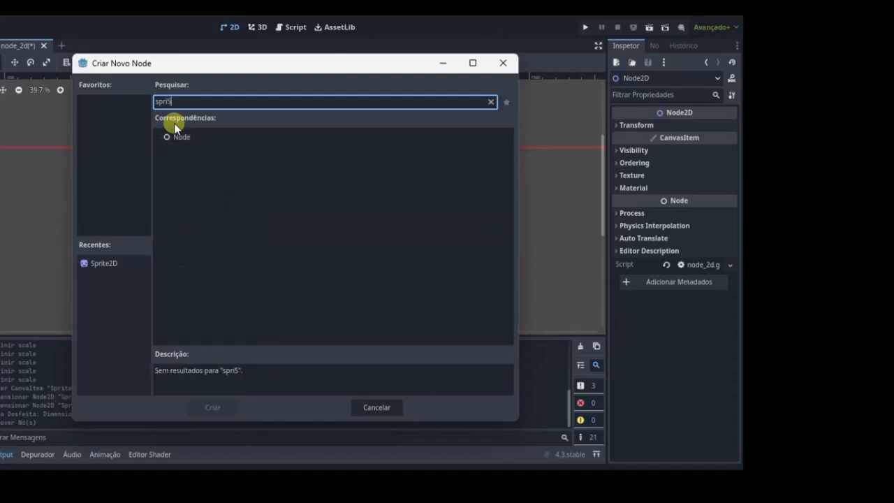
pyautogui.press('BackSpace')
pyautogui.press('BackSpace')
pyautogui.write('te')
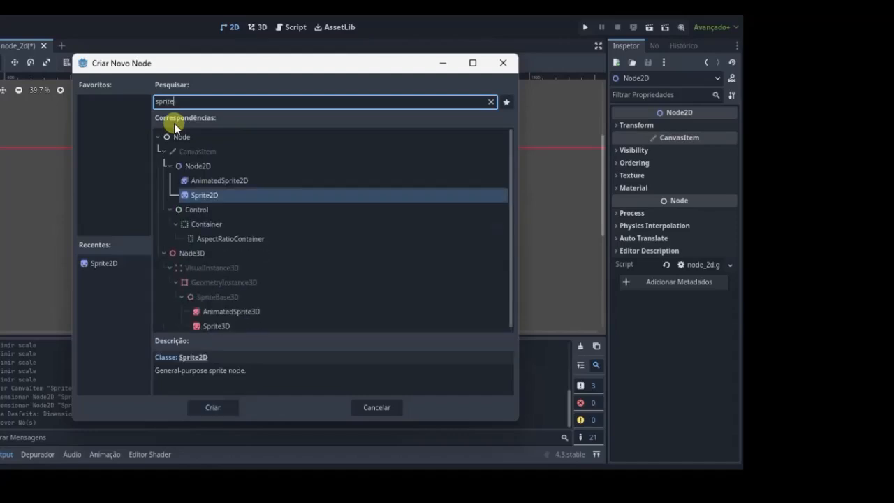
pyautogui.click(234, 194)
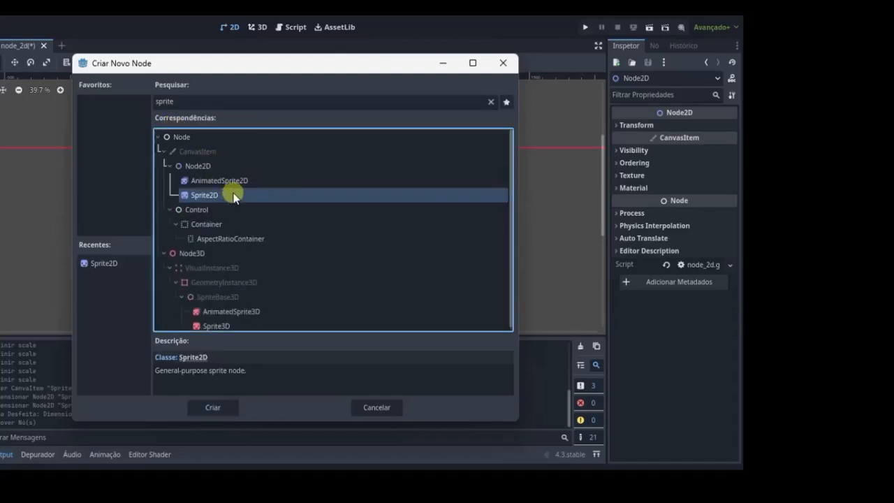
pyautogui.click(212, 407)
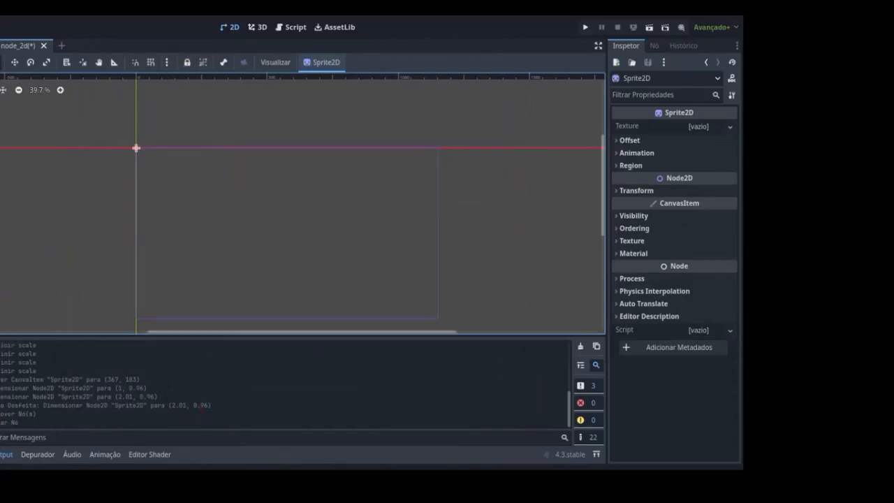
# Assign the Godot icon as the new sprite's texture and move the sprite inside the frame to about (469, 240).
pyautogui.moveTo(4, 325); pyautogui.dragTo(691, 126)
pyautogui.moveTo(138, 150); pyautogui.dragTo(392, 199)
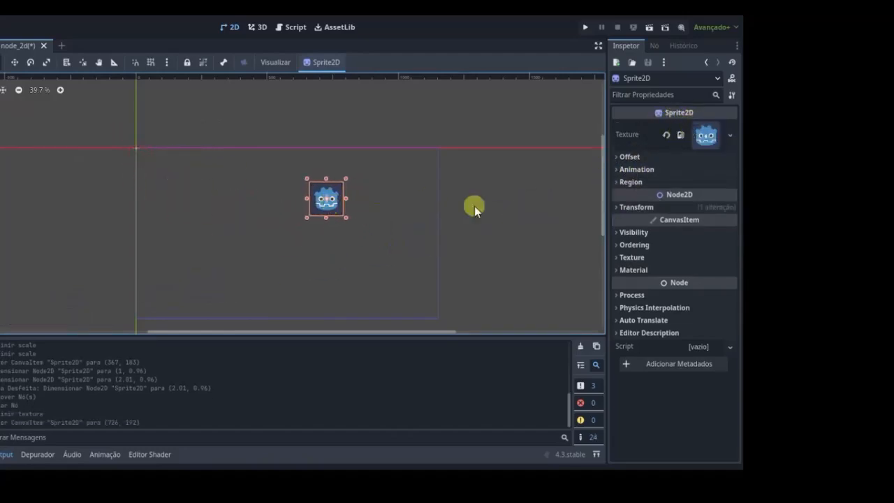
pyautogui.click(684, 134)
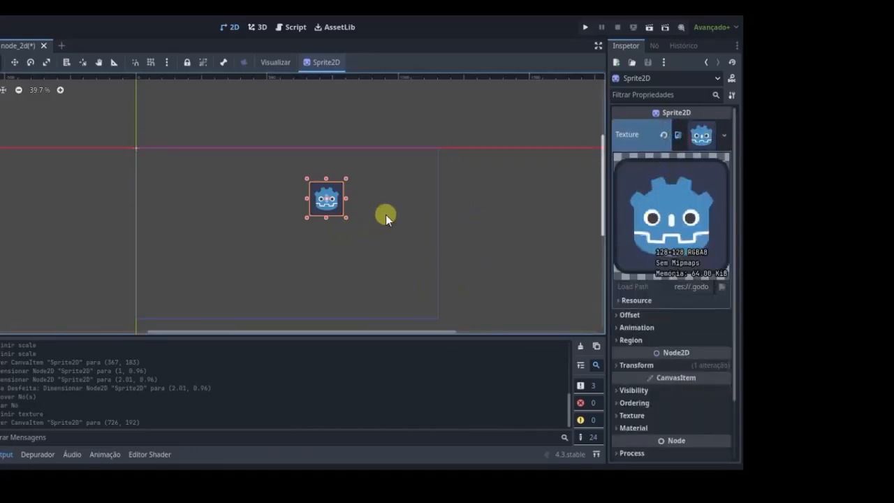
pyautogui.moveTo(326, 198); pyautogui.dragTo(259, 211)
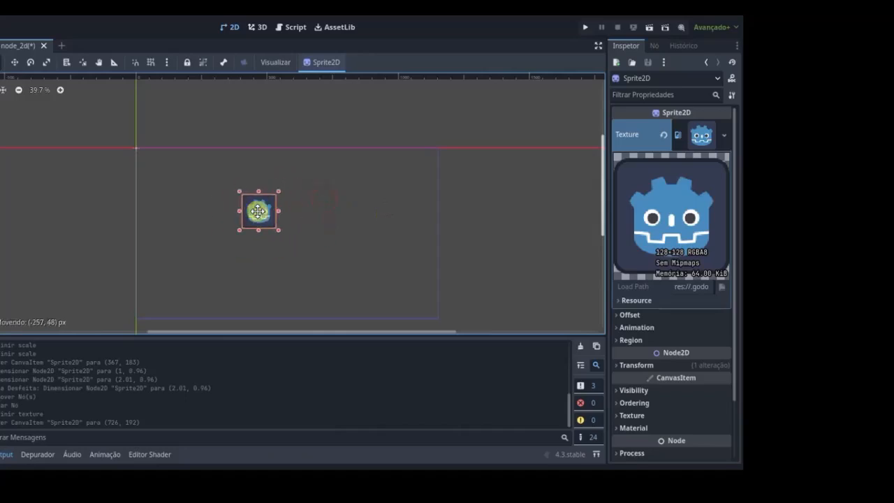
pyautogui.click(303, 247)
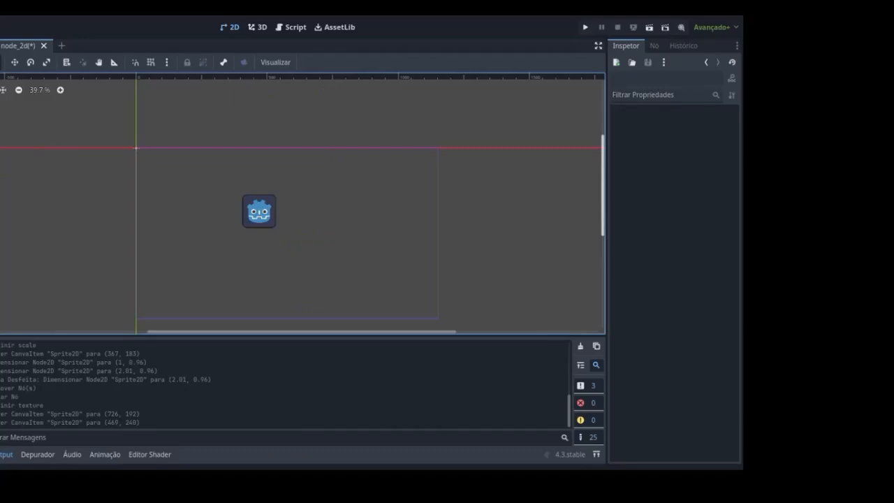
# Open the node_2d.gd script and place the text cursor at the end of the velocidade = 400 line.
pyautogui.click(292, 28)
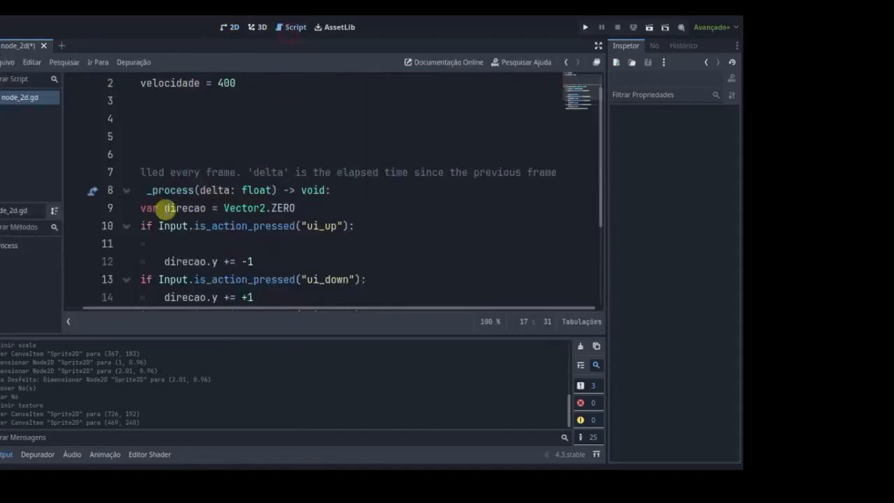
pyautogui.scroll(1, 169, 208)
pyautogui.click(258, 102)
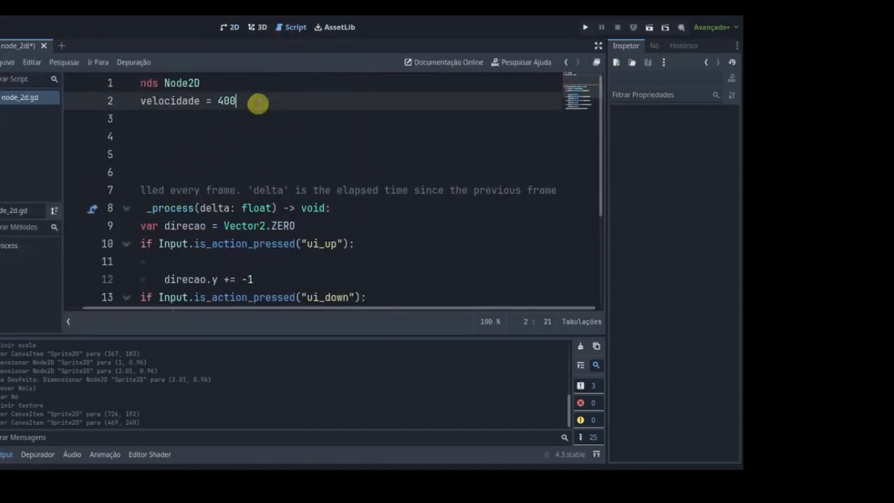
# Remove the surplus empty lines below velocidade = 400, leaving one blank line before the _process comment.
pyautogui.press('Delete')
pyautogui.press('Delete')
pyautogui.press('Delete')
pyautogui.press('Delete')
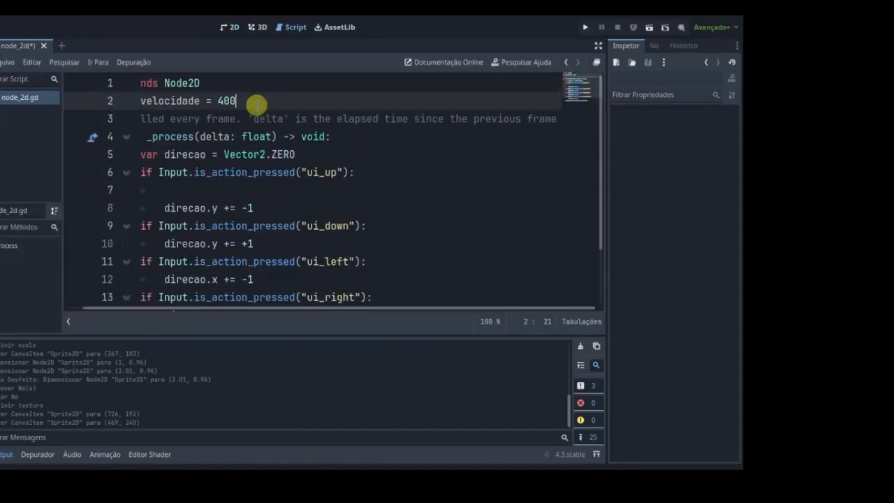
pyautogui.press('Return')
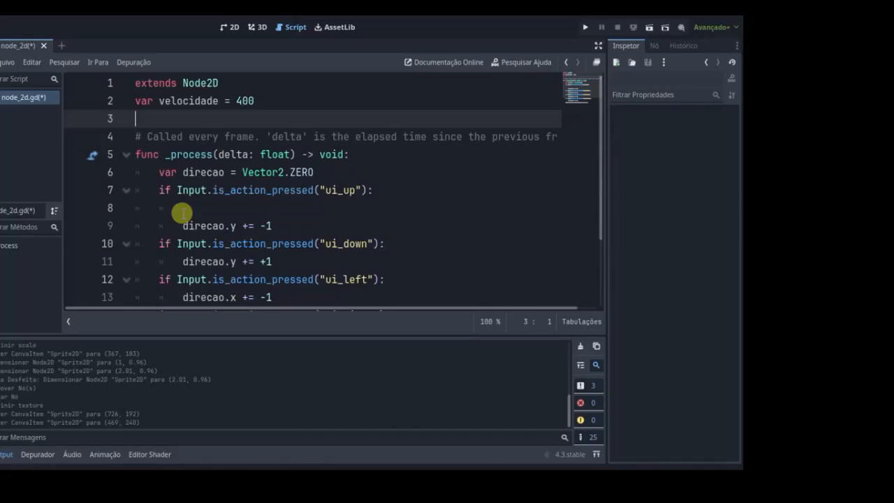
pyautogui.scroll(-2, 226, 266)
pyautogui.scroll(2, 226, 266)
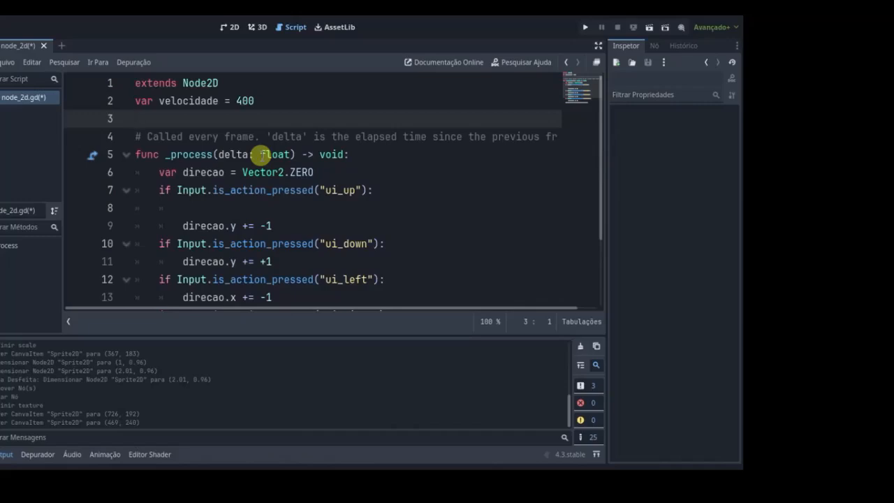
# Run the project, test moving the sprite left, right, up and down, and close the game window.
pyautogui.click(585, 31)
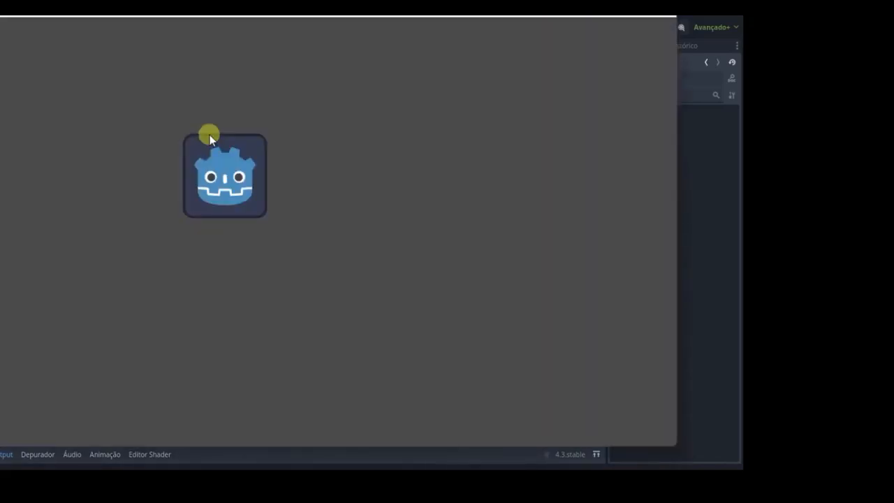
pyautogui.press('Left')
pyautogui.press('Right')
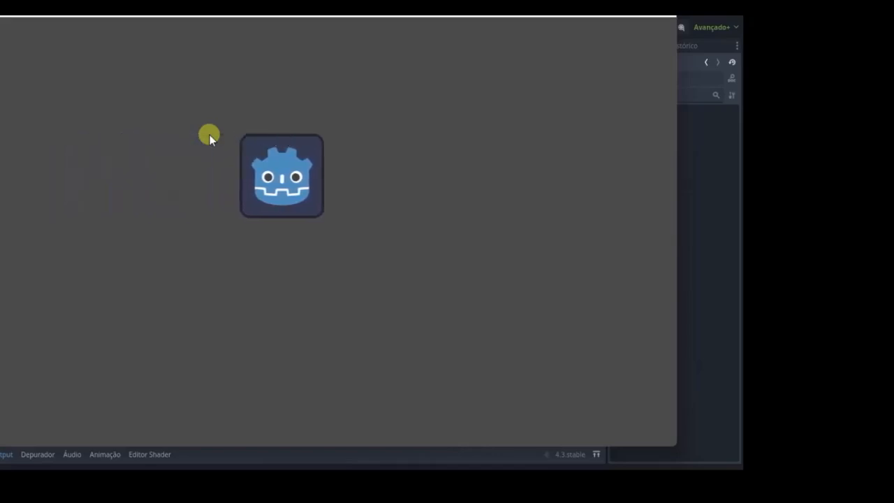
pyautogui.press('Left')
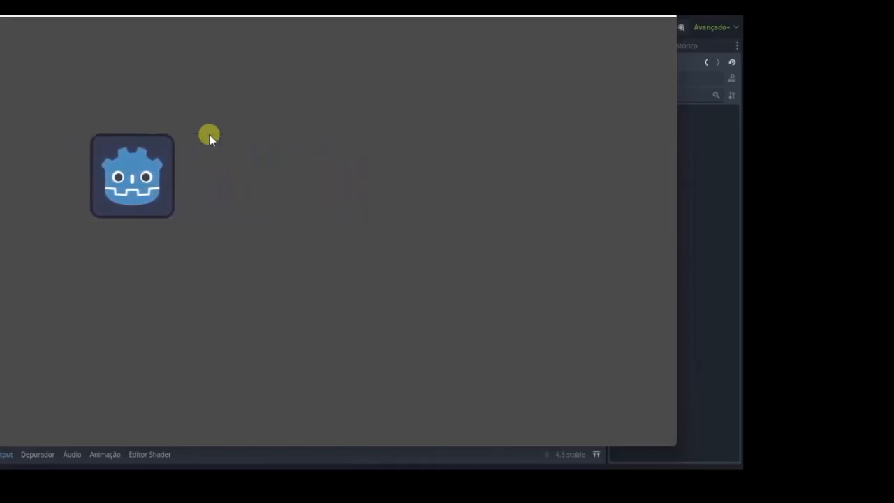
pyautogui.press('Right')
pyautogui.press('Up')
pyautogui.press('Down')
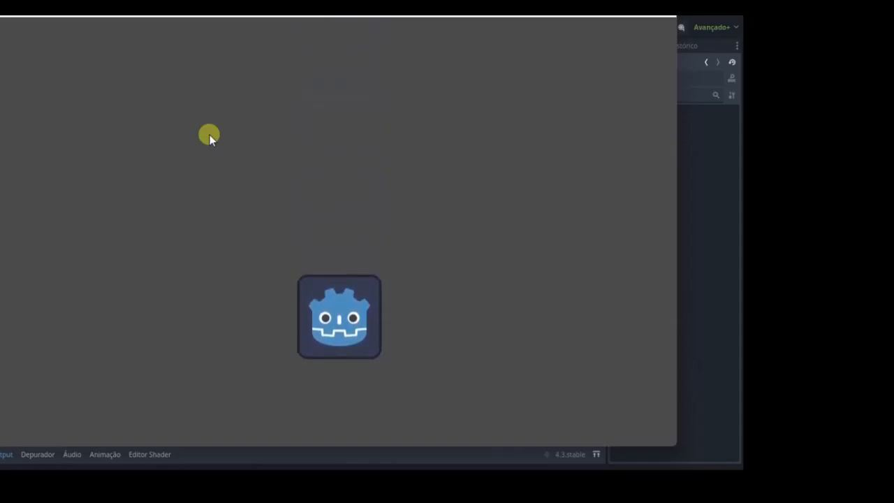
pyautogui.press('Up')
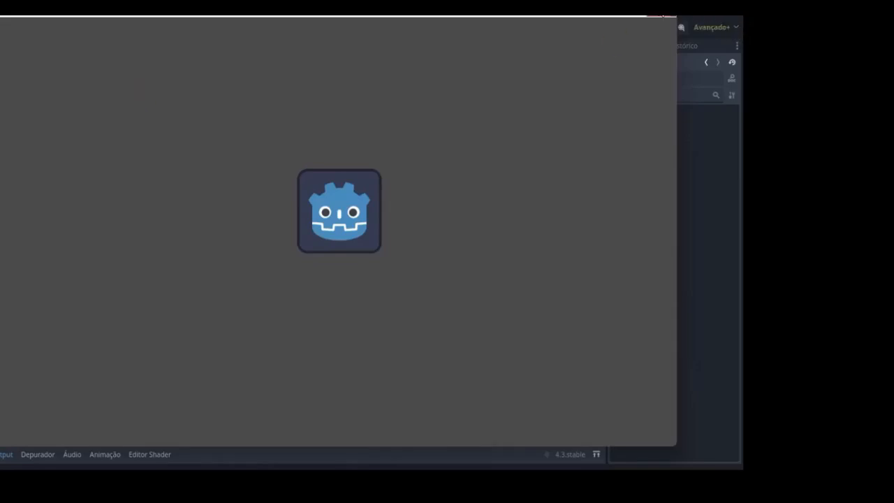
pyautogui.click(659, 14)
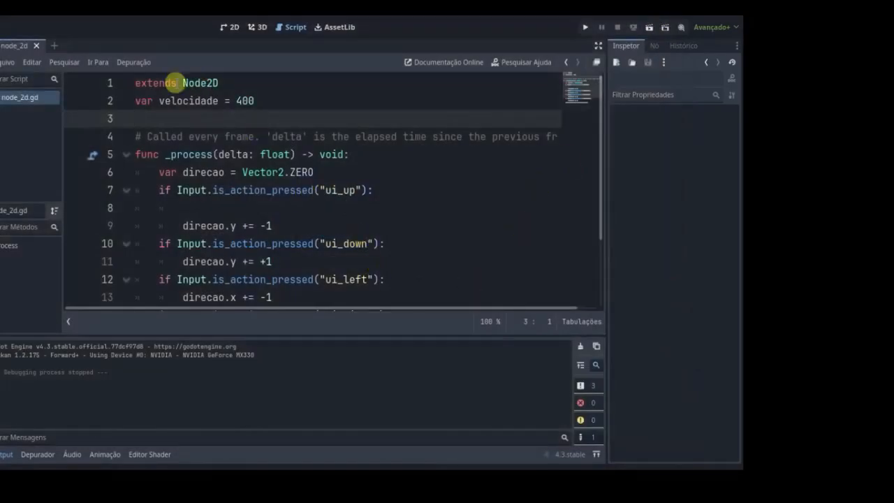
# View the 2D, 3D and AssetLib workspaces in turn and return to the 2D workspace.
pyautogui.click(226, 26)
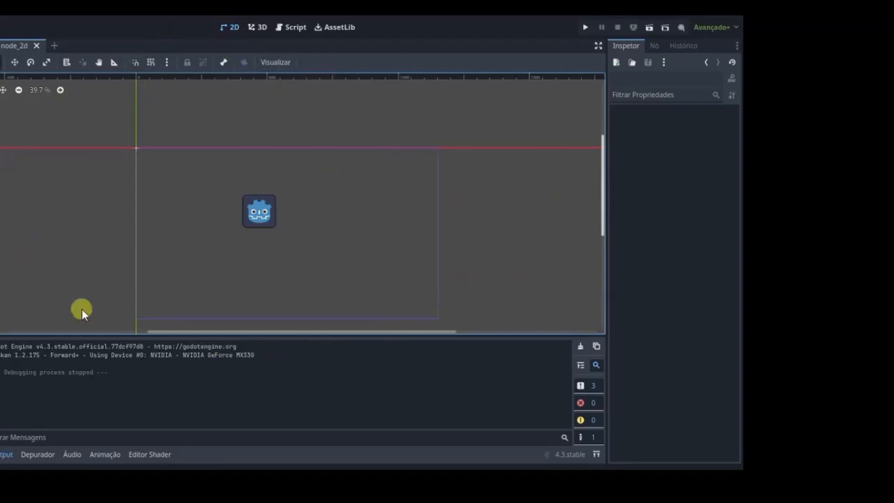
pyautogui.click(263, 29)
pyautogui.click(233, 31)
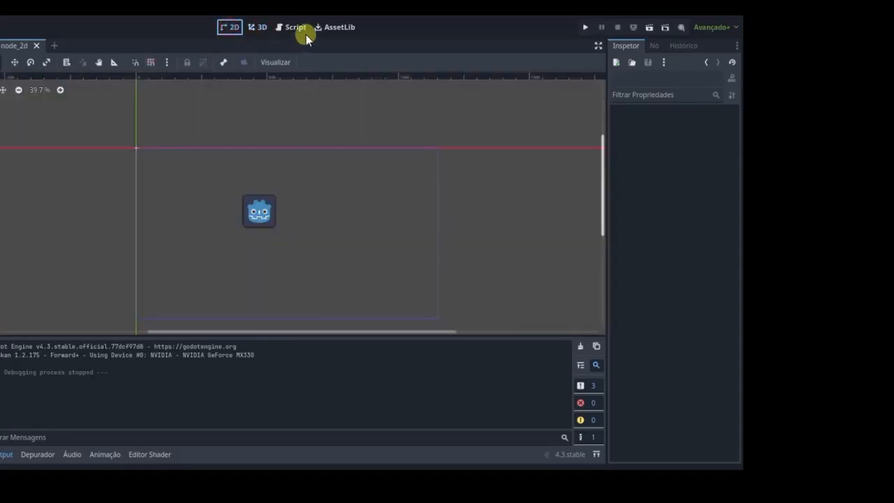
pyautogui.click(347, 28)
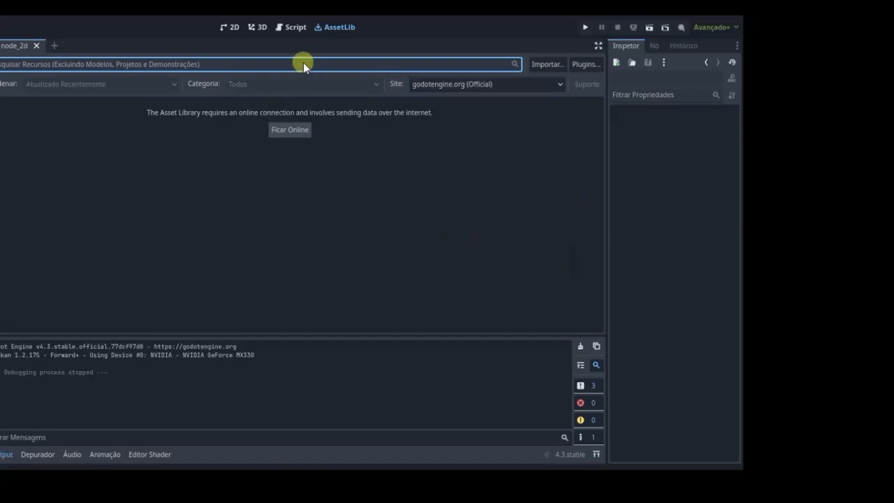
pyautogui.click(232, 29)
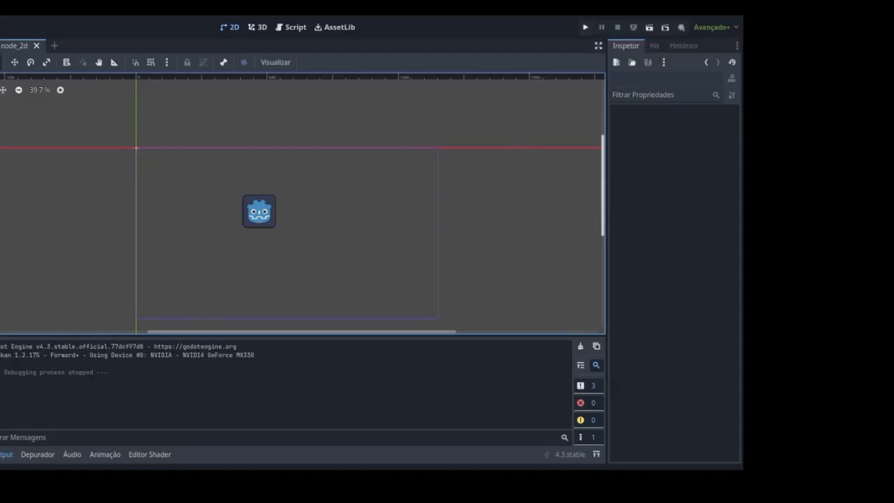
# Quit the current project to the project list.
pyautogui.click(0, 27)
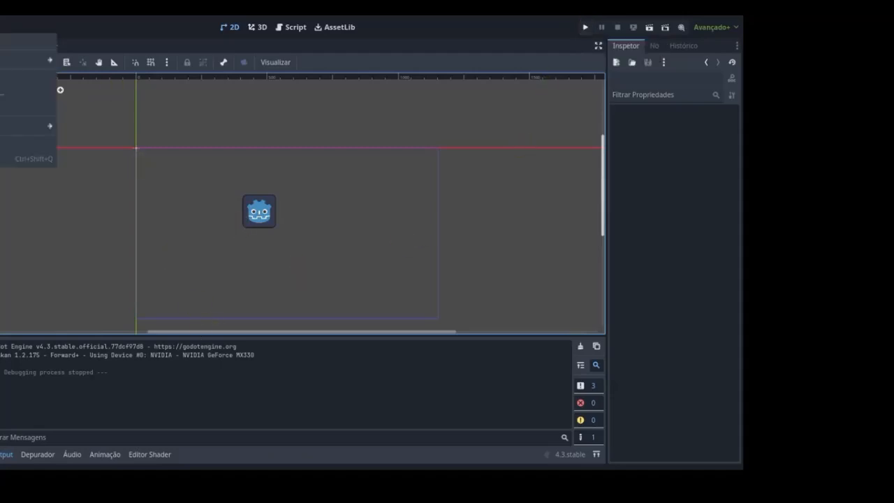
pyautogui.click(239, 196)
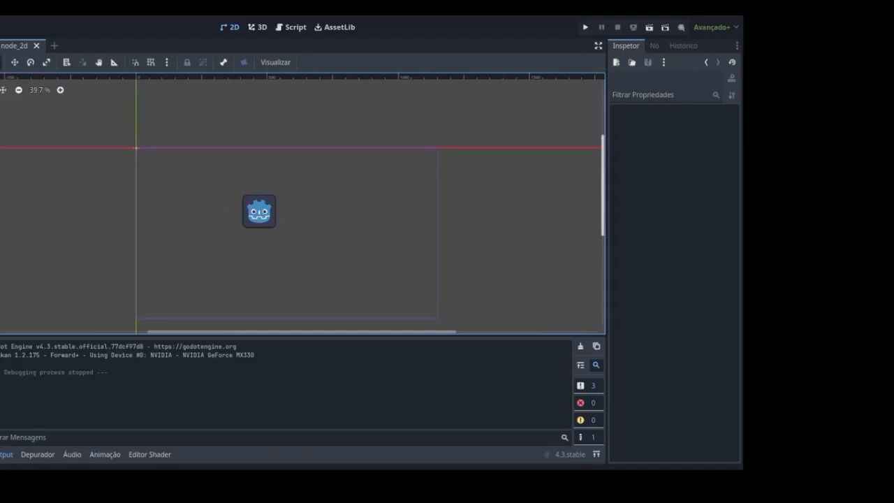
pyautogui.moveTo(0, 209)
pyautogui.click(0, 27)
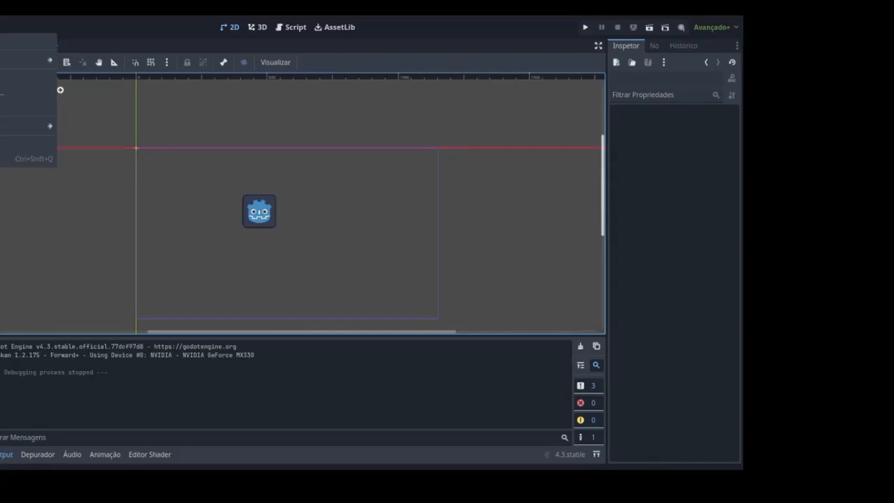
pyautogui.click(0, 158)
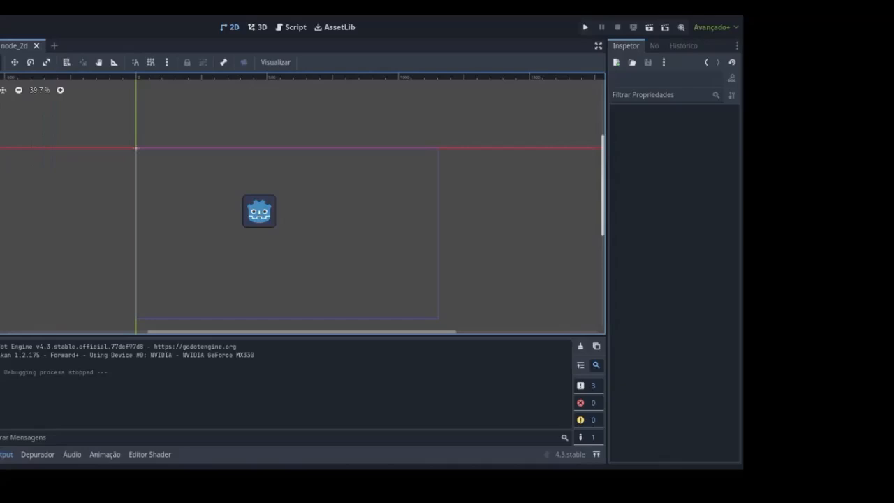